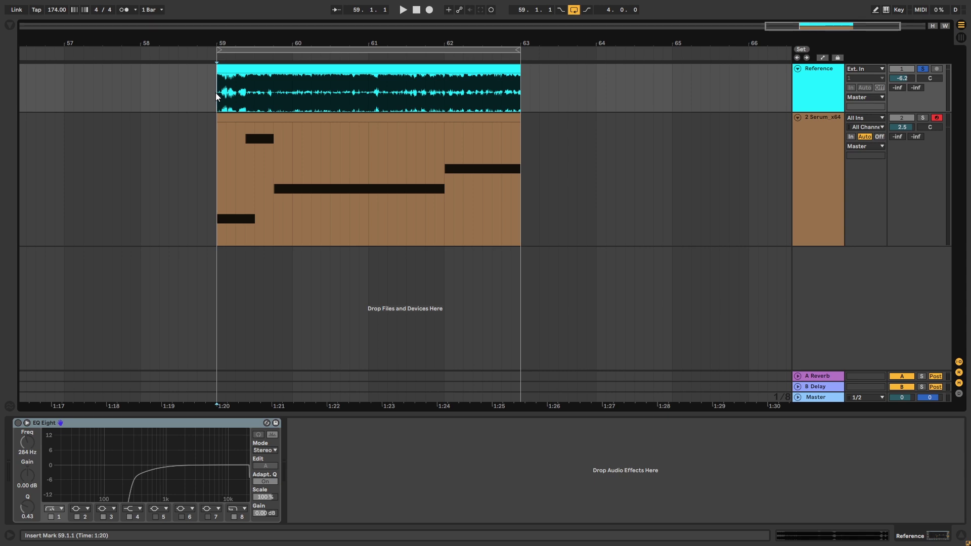
- Play back the looped section of the soloed Reference track from bar 59
key("space")
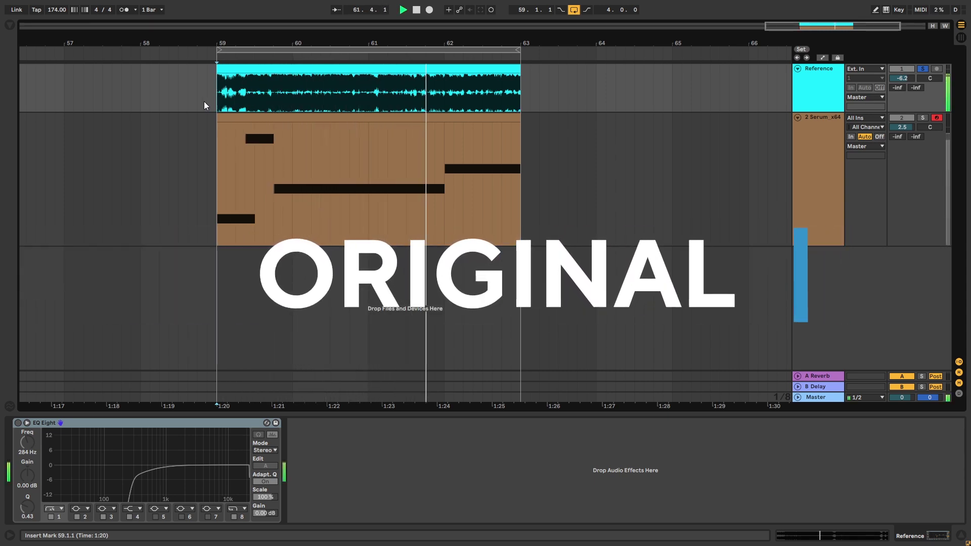
key("space")
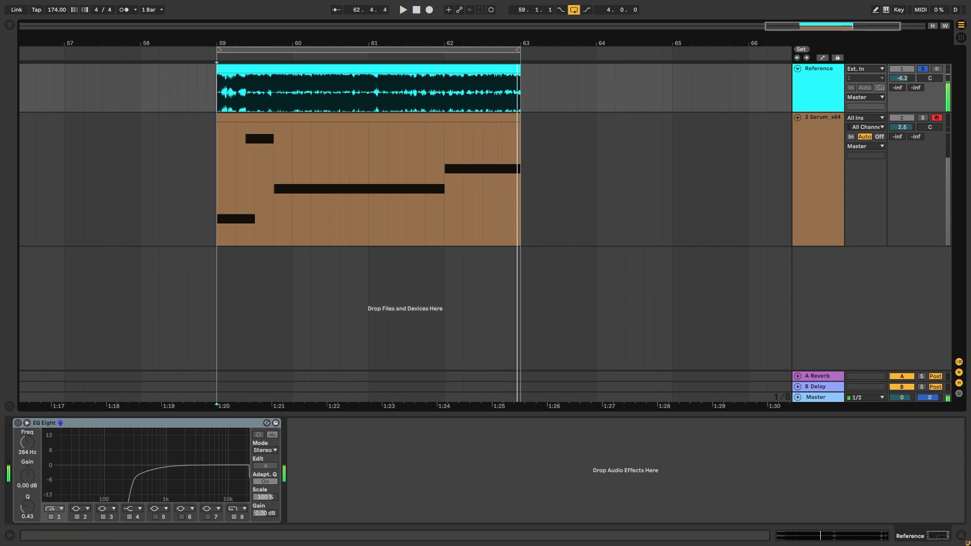
- Enable the Reference track's EQ Eight, unsolo the track, and play it together with the Serum track at 2.8 dB
left_click(18, 423)
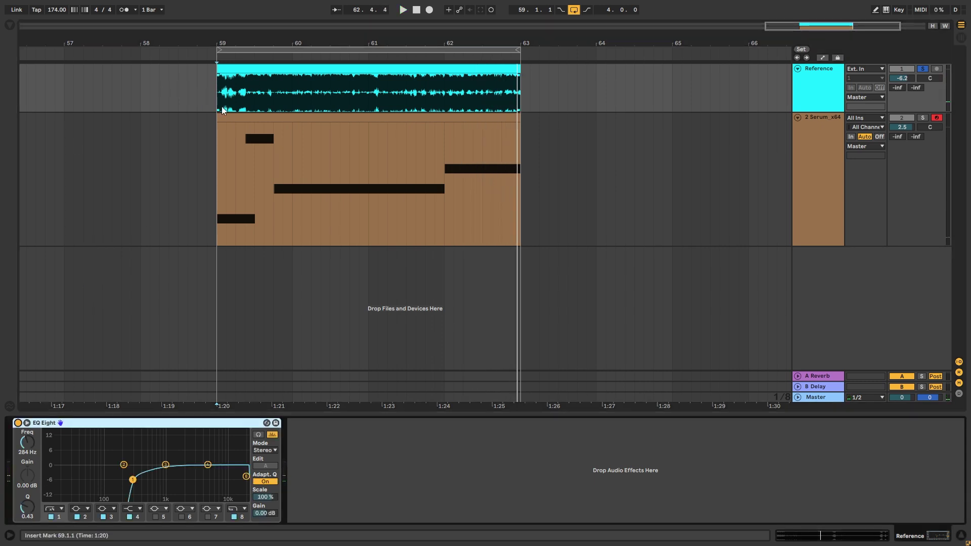
left_click(925, 69)
key("space")
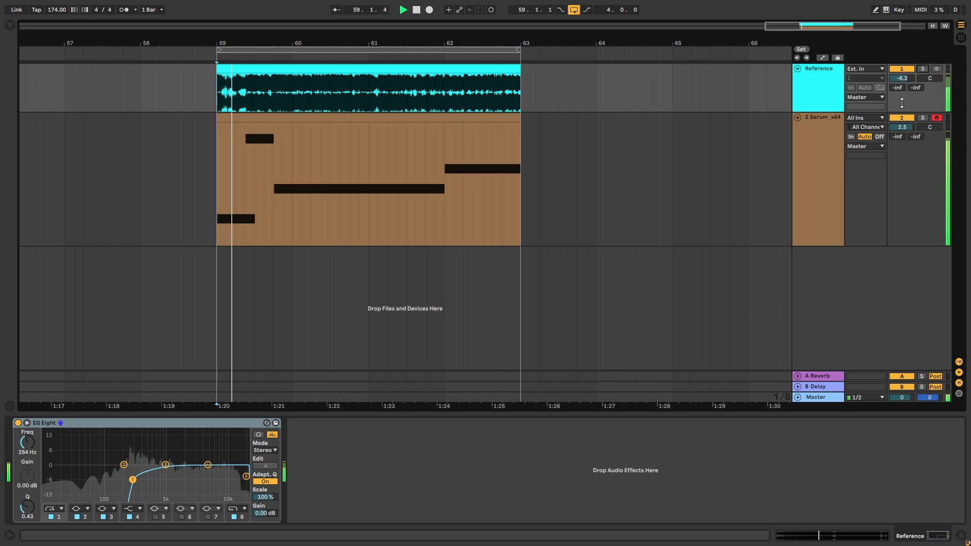
left_click_drag(902, 126, 902, 125)
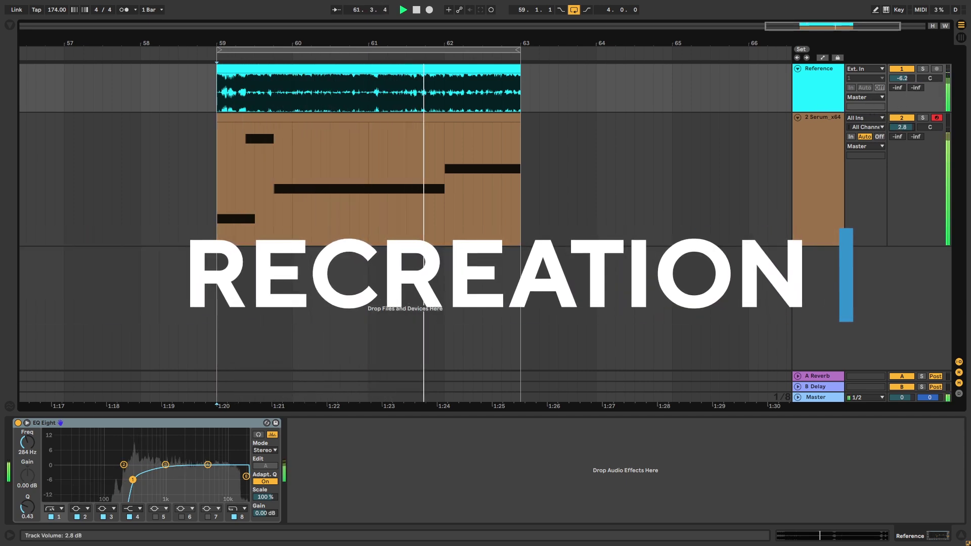
- Compare the recreation with the original by soloing the Serum track and switching to the Reference track
left_click(922, 117)
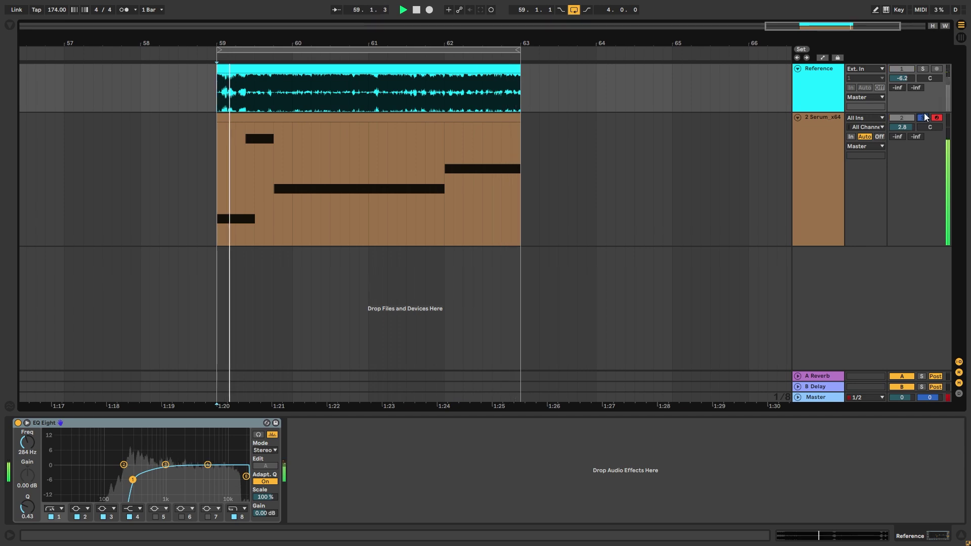
left_click(923, 68)
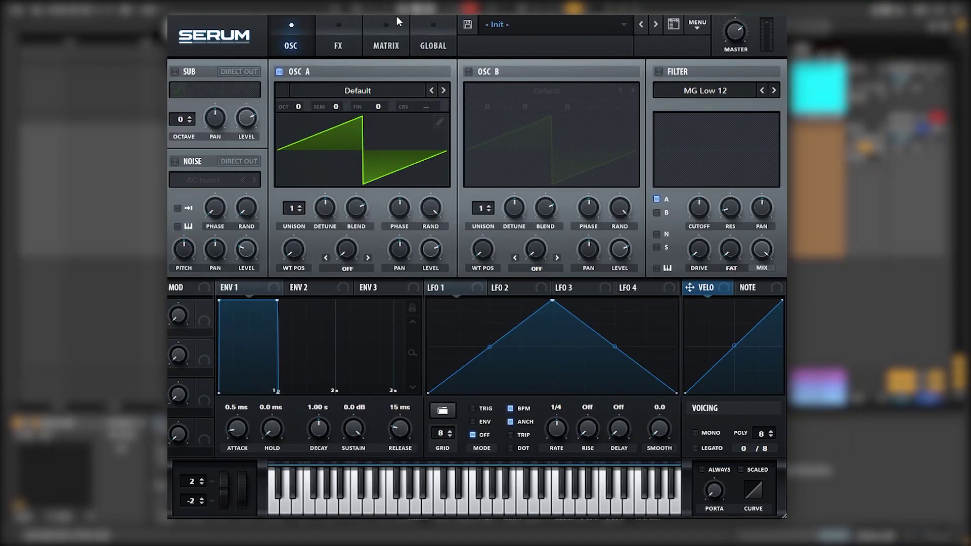
- Load the Analog wavetable Basic Shapes into oscillator A
left_click(323, 91)
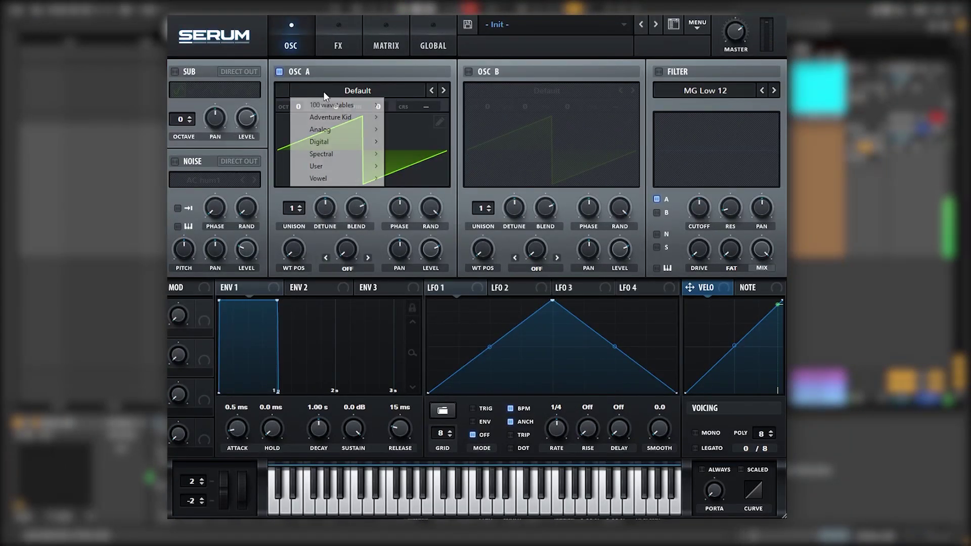
mouse_move(328, 130)
left_click(411, 181)
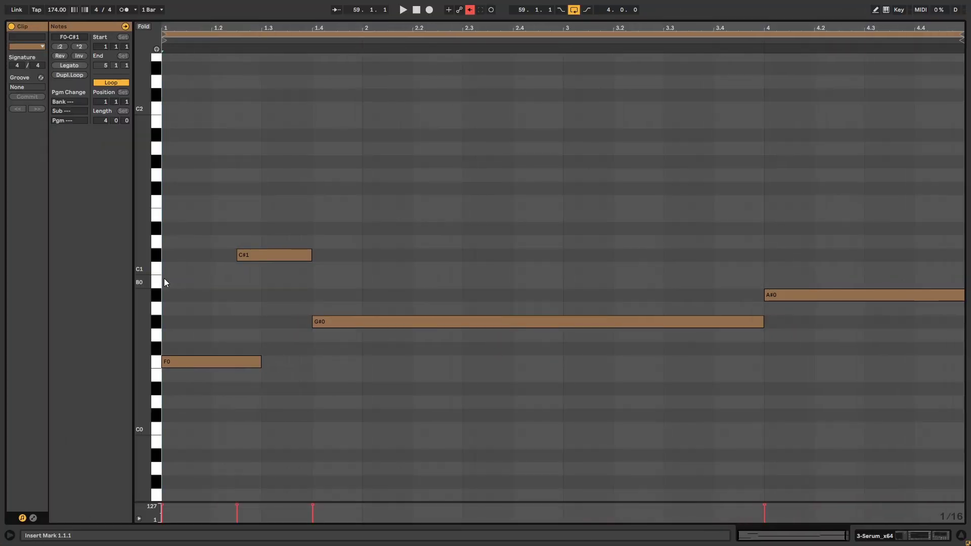
- Review the F0, C#1, G#0 and A#0 notes of the bass MIDI clip across its four bars
left_click(220, 328)
left_click(237, 309)
left_click(268, 255)
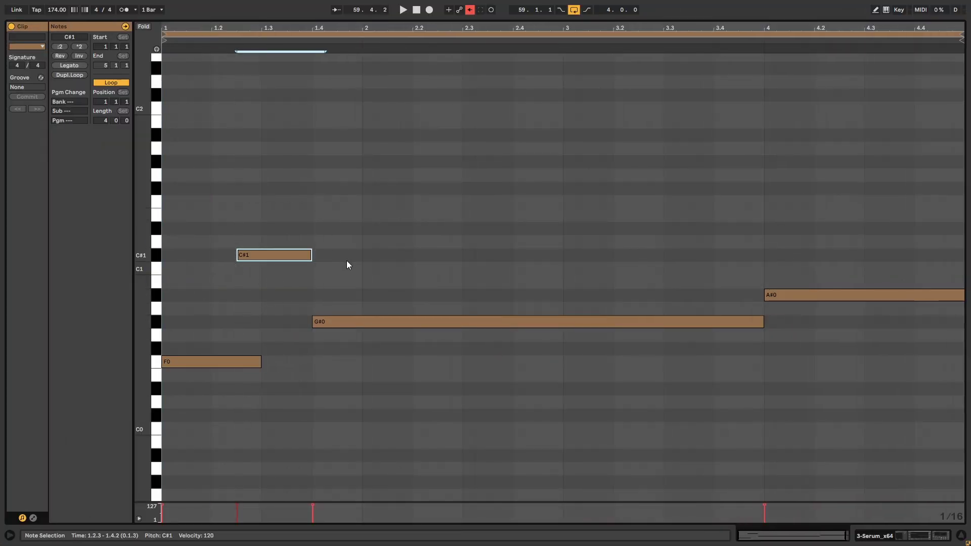
left_click(349, 321)
left_click_drag(809, 217, 835, 357)
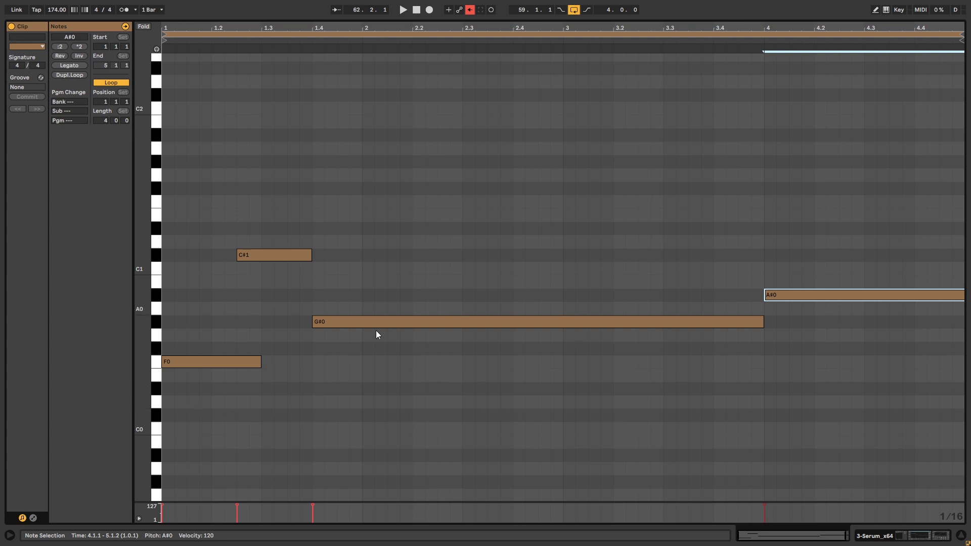
left_click(208, 353)
left_click_drag(209, 294, 303, 250)
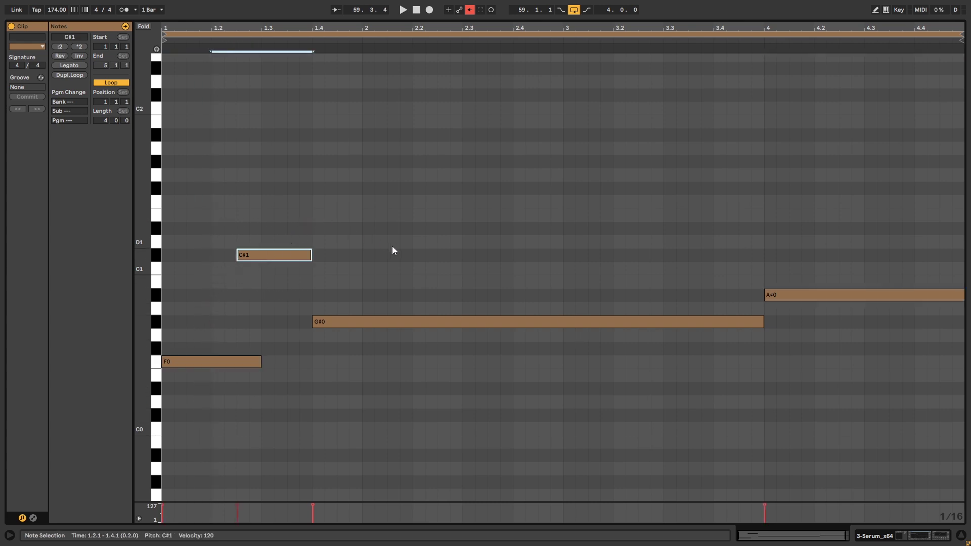
left_click_drag(392, 250, 741, 399)
left_click_drag(836, 373, 808, 261)
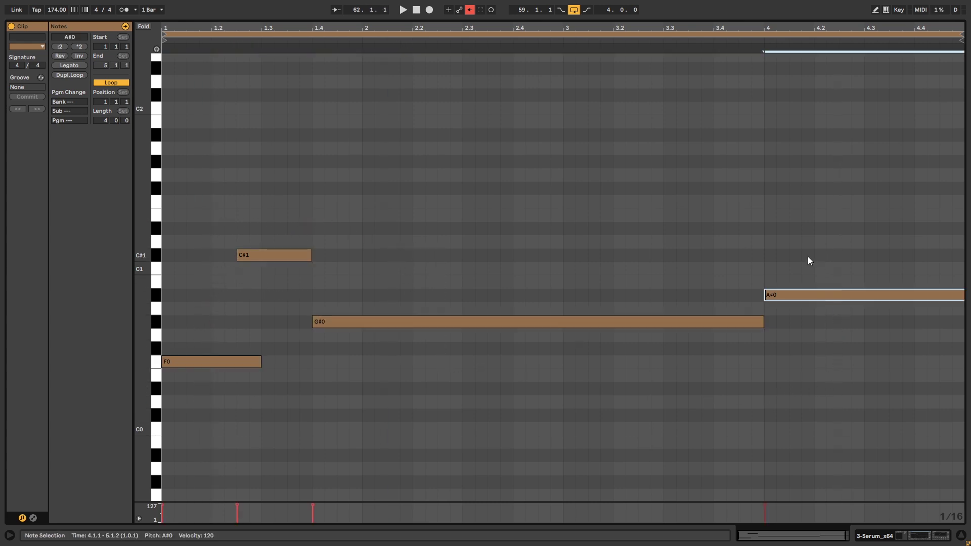
- Examine how the F0 and C#1 notes overlap in the clip's first bar, and play the clip
left_click(239, 255)
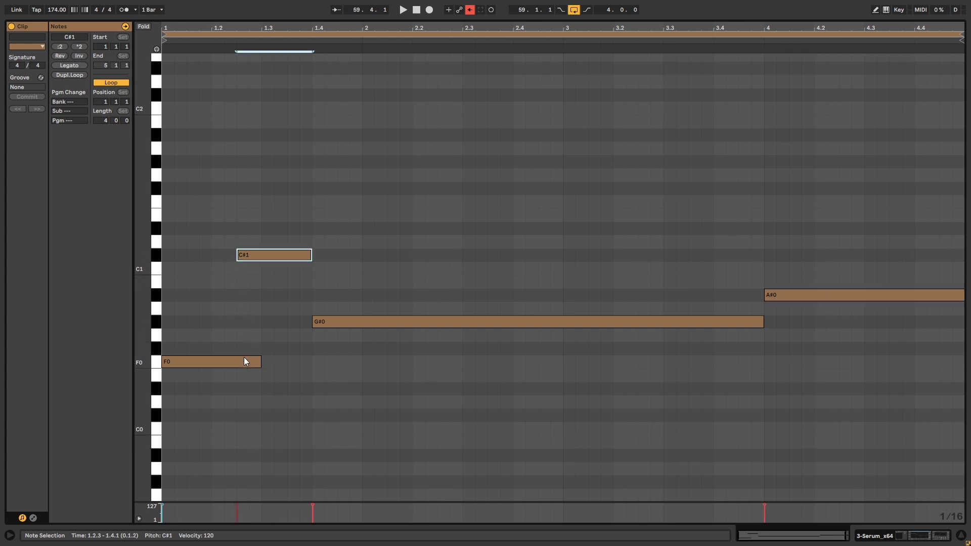
left_click(244, 361)
left_click(251, 253)
left_click(244, 360)
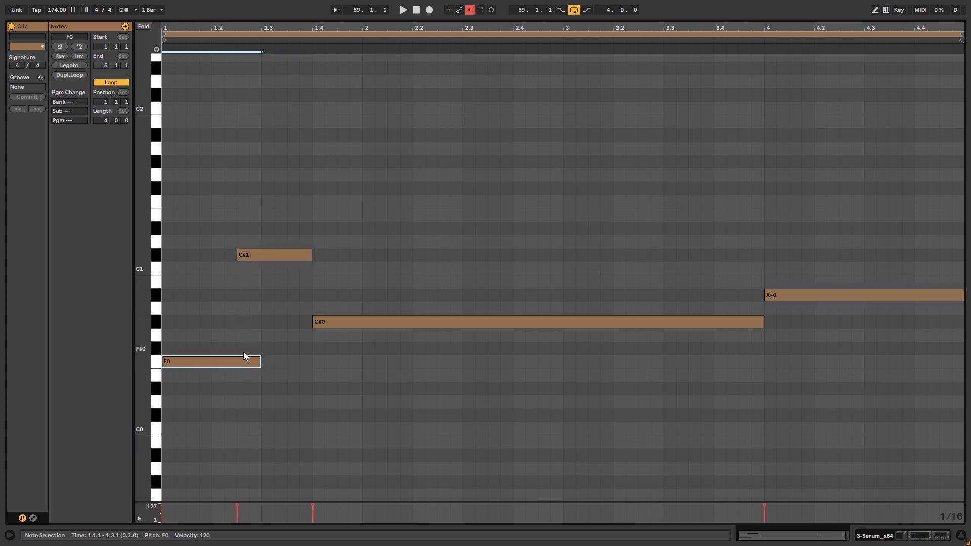
key("space")
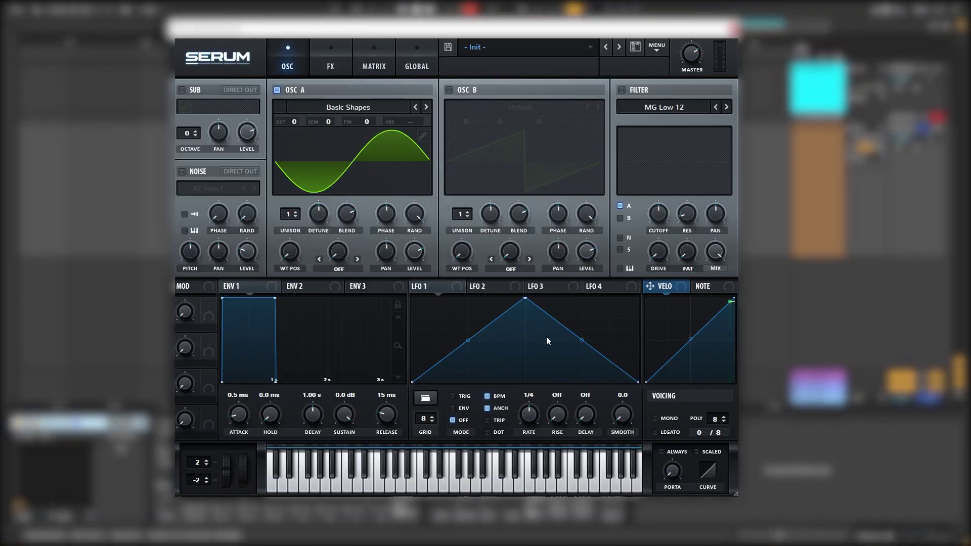
- Enable mono and legato voicing and adjust the portamento
left_click(656, 418)
left_click_drag(668, 475, 675, 429)
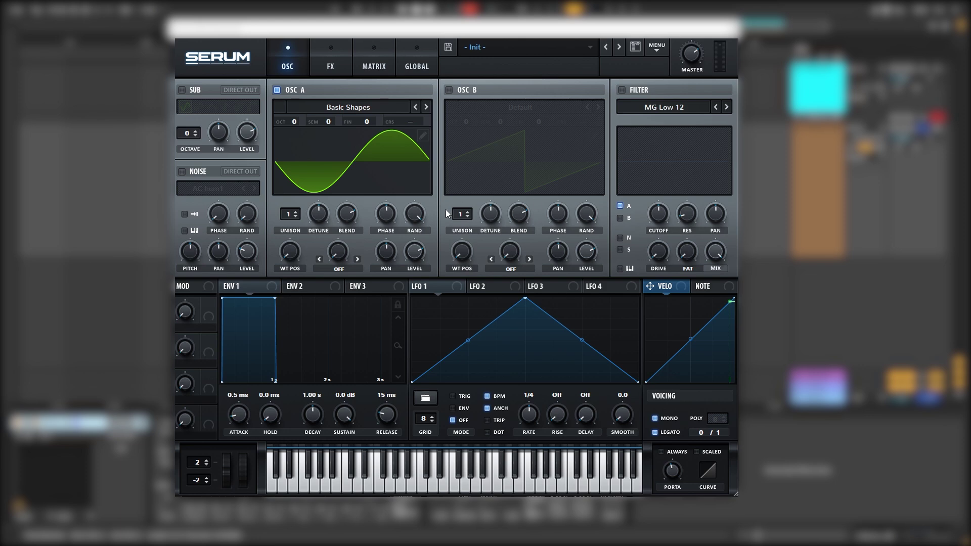
- Open oscillator A's wavetable editor and remove the phase offset of bin 1 in the first frame
left_click(424, 136)
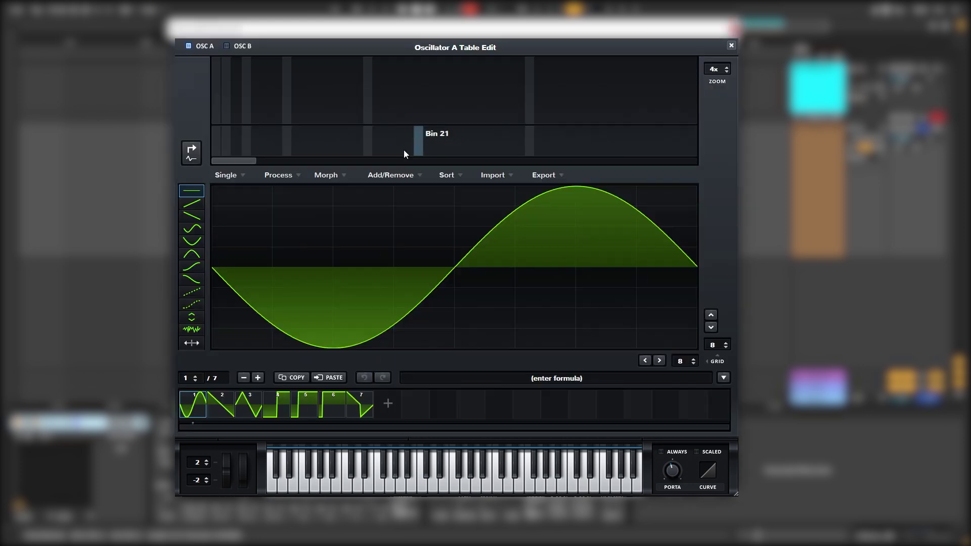
left_click(187, 161)
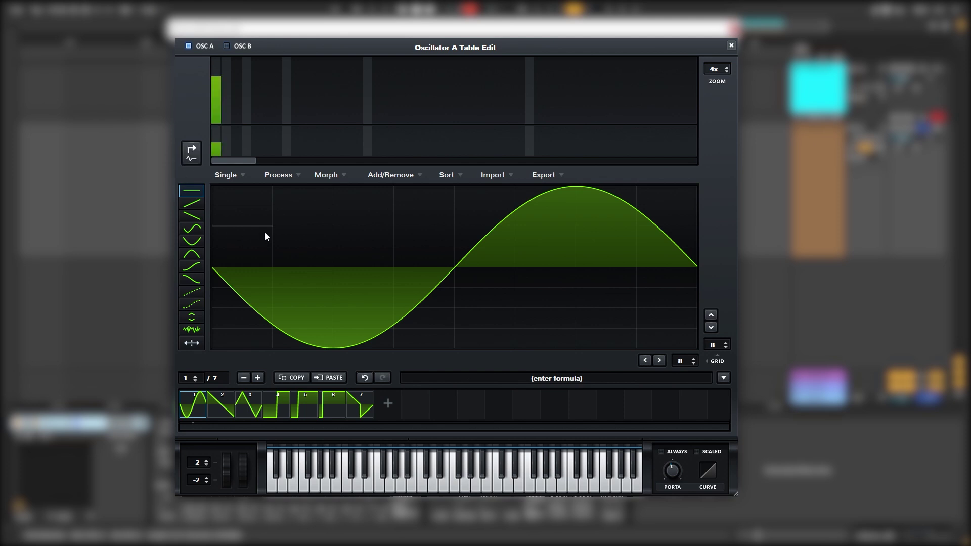
left_click_drag(217, 147, 216, 181)
- Draw extra harmonics in bins 3, 4 and 6 of oscillator A's first frame and close the wavetable editor
mouse_move(235, 115)
left_mouse_down()
mouse_move(236, 102)
mouse_move(262, 89)
left_mouse_up()
left_click(247, 115)
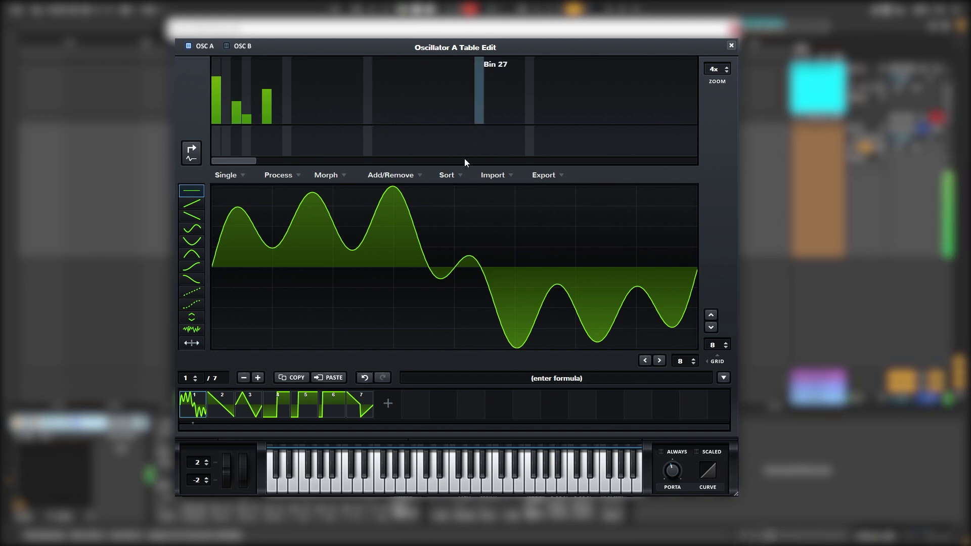
left_click(731, 45)
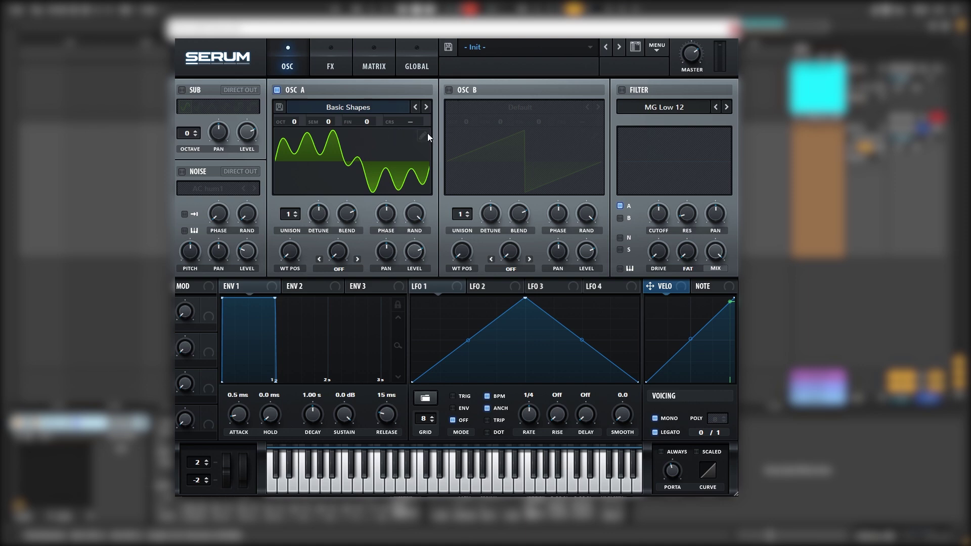
- Remove the added harmonics from oscillator A's first frame, keeping only bin 1
left_click(425, 134)
left_click_drag(236, 76, 235, 123)
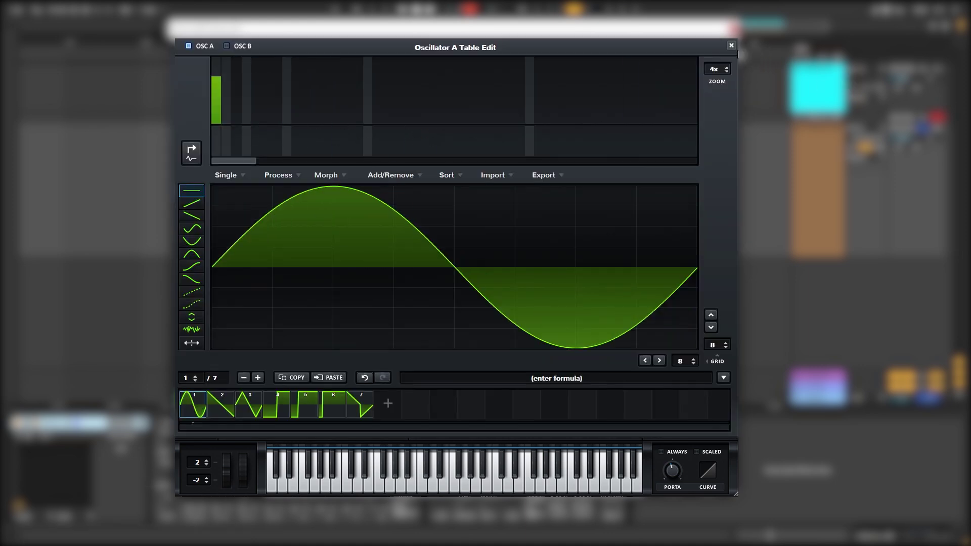
key("Escape")
- Enable the sine sub oscillator and audition it with oscillator A temporarily switched off
left_click(182, 90)
left_click(276, 90)
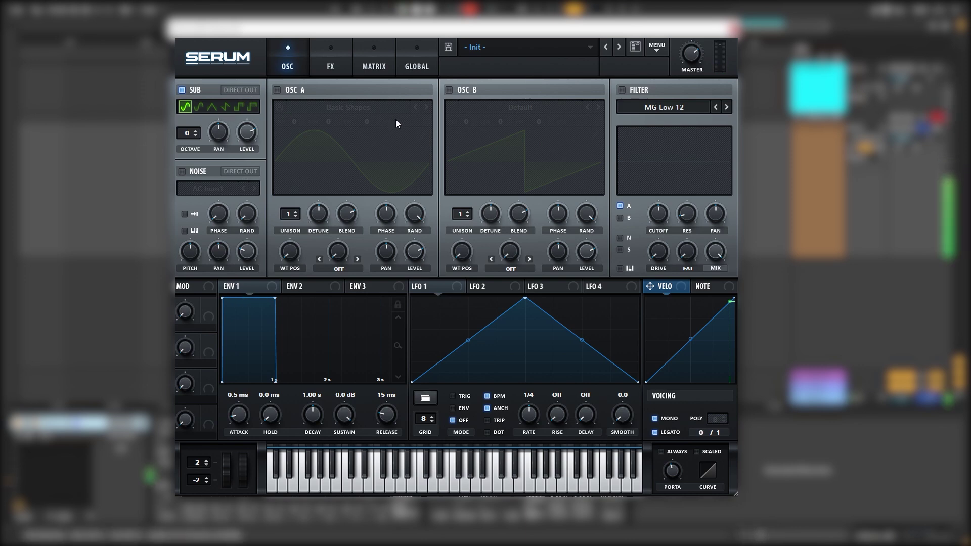
left_click(277, 90)
- Draw a harmonic in bin 3 of oscillator A's first frame, and clear all of the frame's bins
left_click(423, 135)
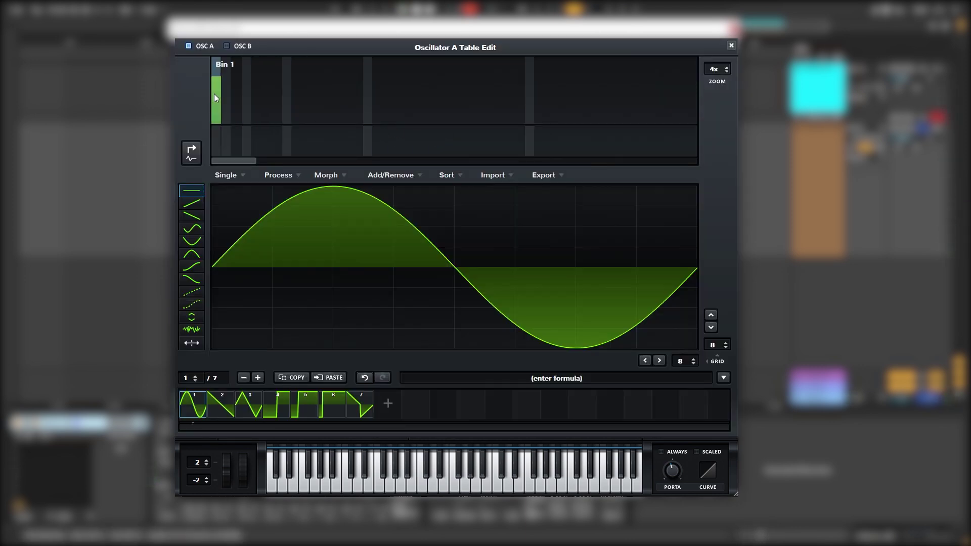
left_click(237, 93)
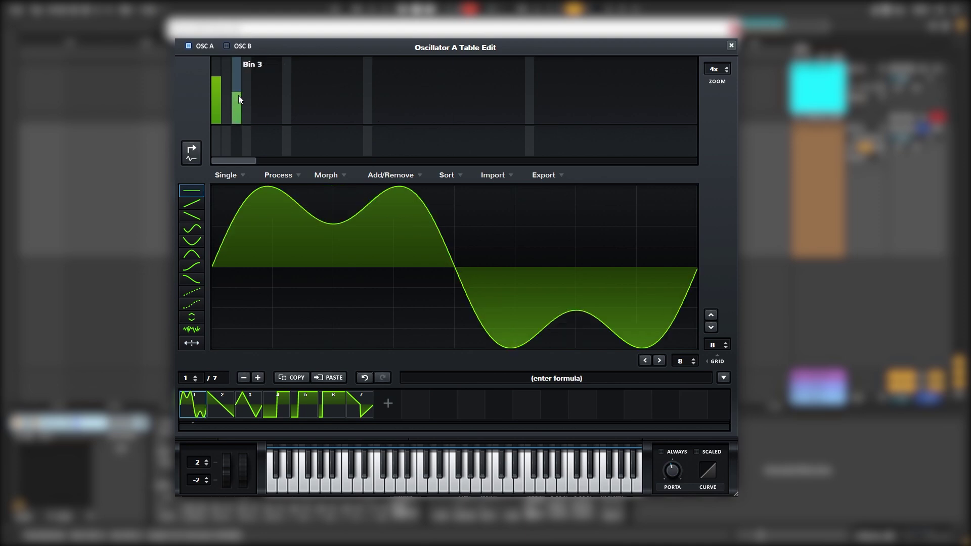
left_click_drag(219, 95, 271, 127)
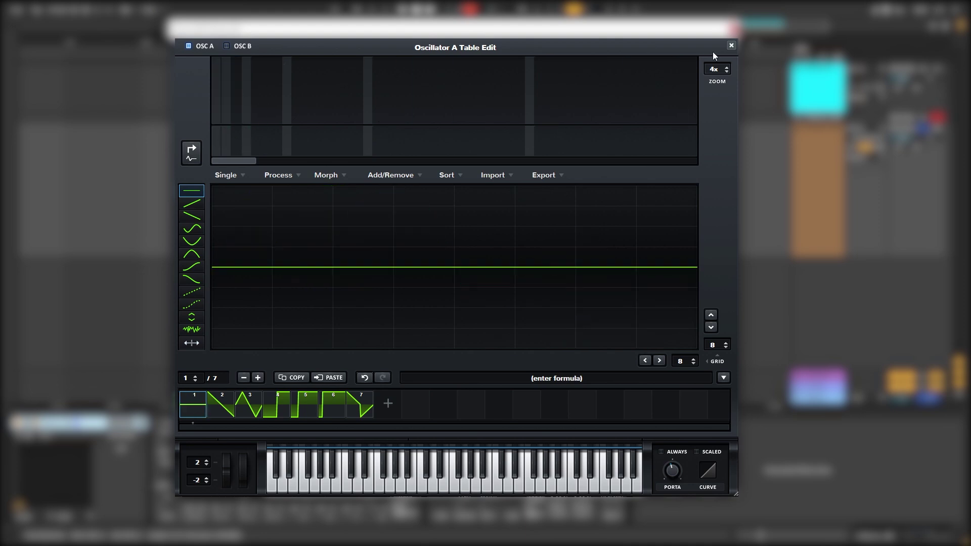
left_click(731, 46)
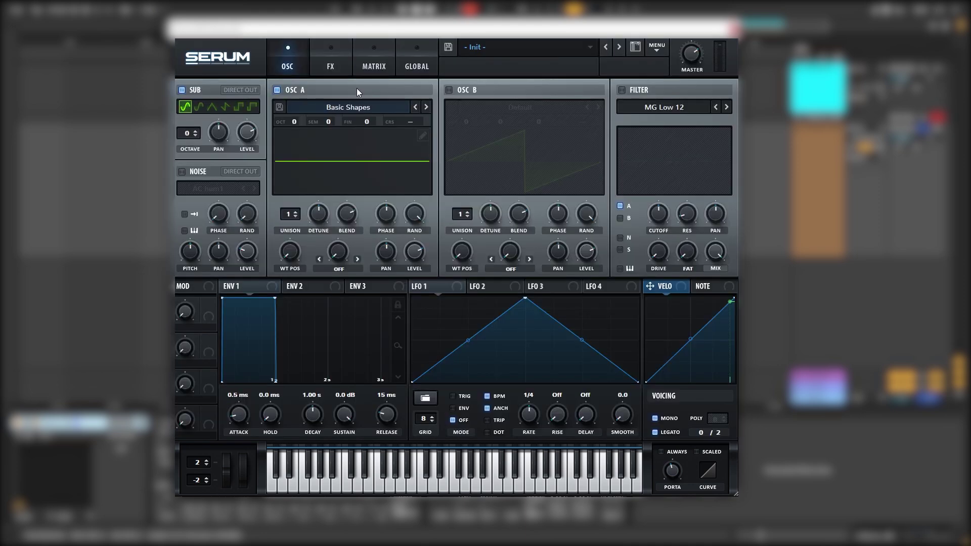
- Set bin 1 of oscillator A's first frame to 100% and tune the oscillator to +1 octave and +7 semitones
left_click(421, 137)
left_click_drag(216, 106, 212, 45)
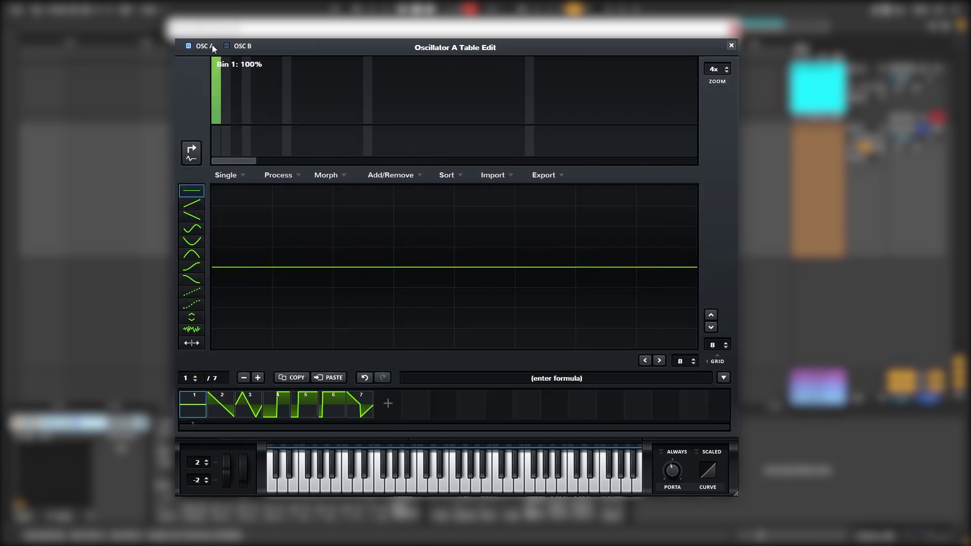
left_click(731, 46)
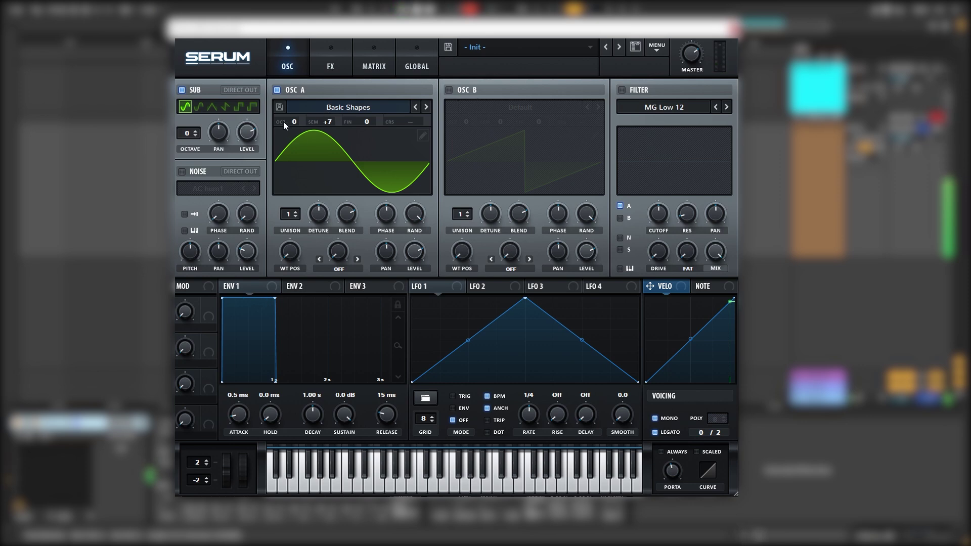
left_click_drag(283, 121, 287, 104)
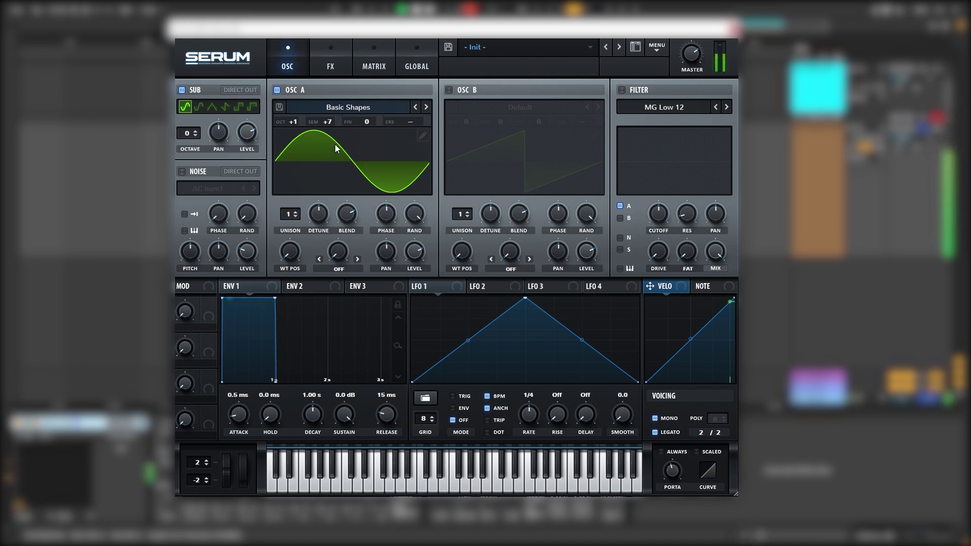
- Enable oscillator B and load the Analog wavetable Basic Shapes into it
left_click(449, 90)
left_click(479, 107)
mouse_move(508, 145)
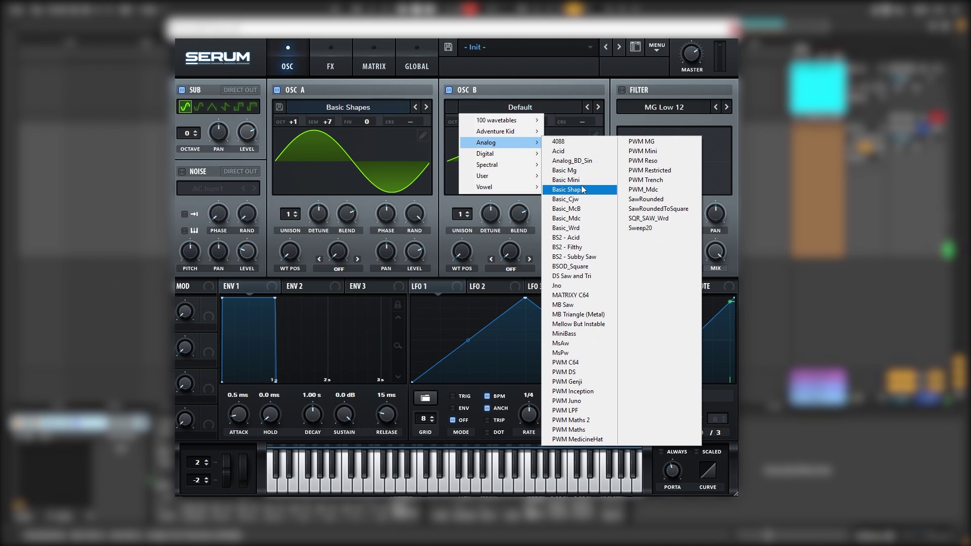
left_click(569, 190)
- Redraw bin 1 of oscillator B's first frame at full level with no phase offset
left_click(595, 136)
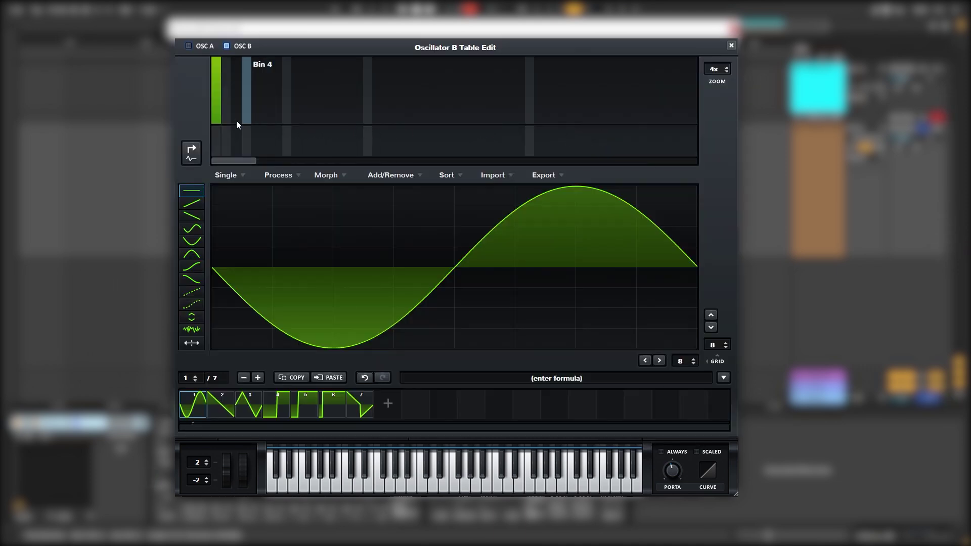
left_click(213, 60)
left_click(731, 46)
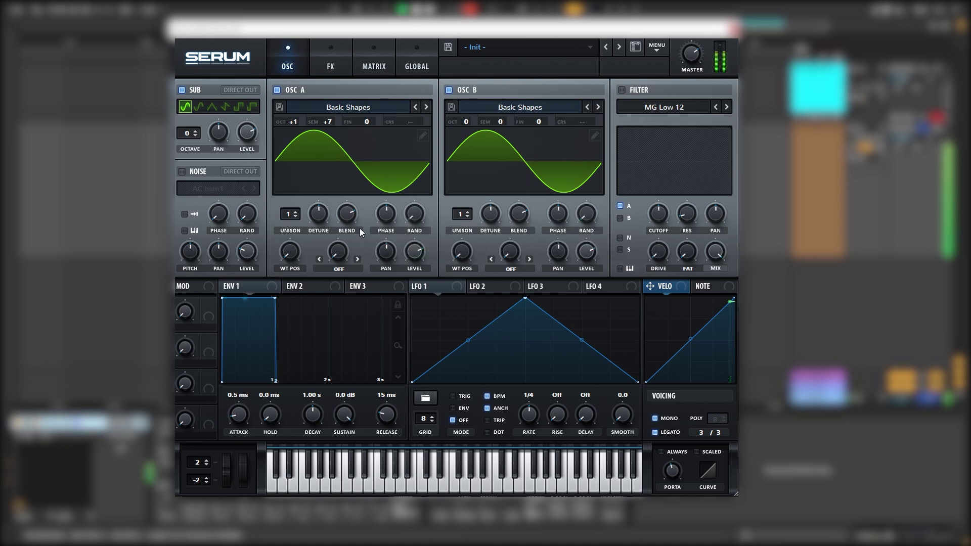
- Turn the phase of oscillators A and B down to 0 degrees
left_click_drag(386, 214, 369, 263)
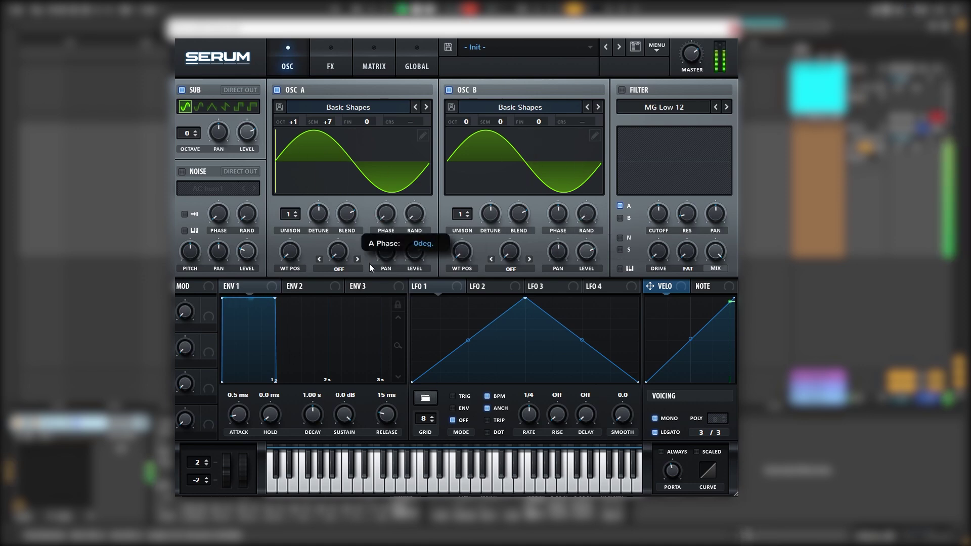
left_click_drag(558, 214, 558, 242)
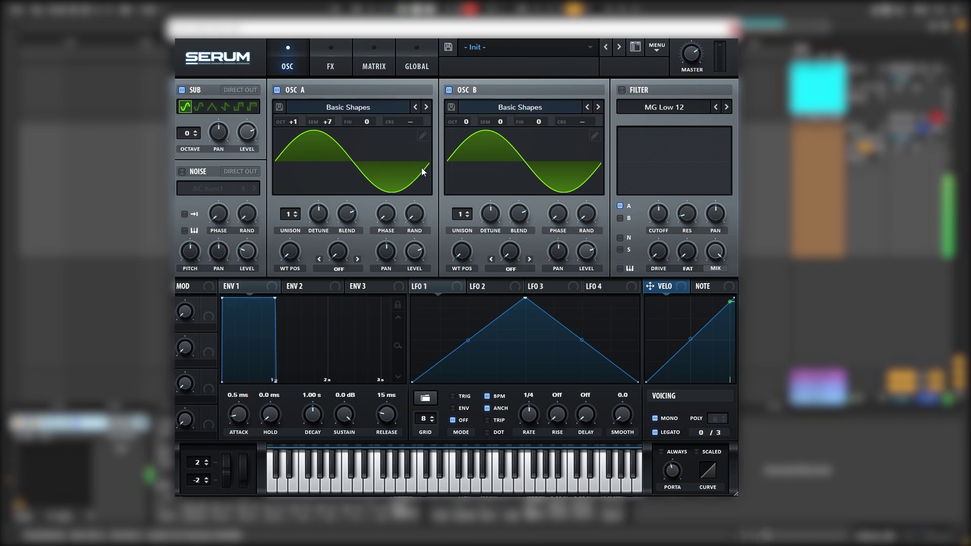
- Tune oscillator B to +2 octaves and +7 semitones
left_click_drag(456, 120, 461, 91)
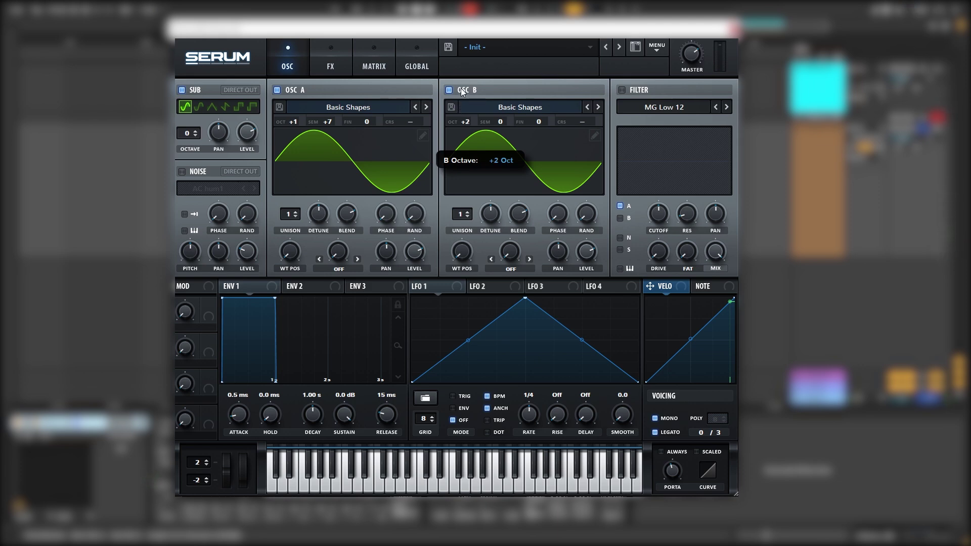
left_click_drag(495, 120, 496, 89)
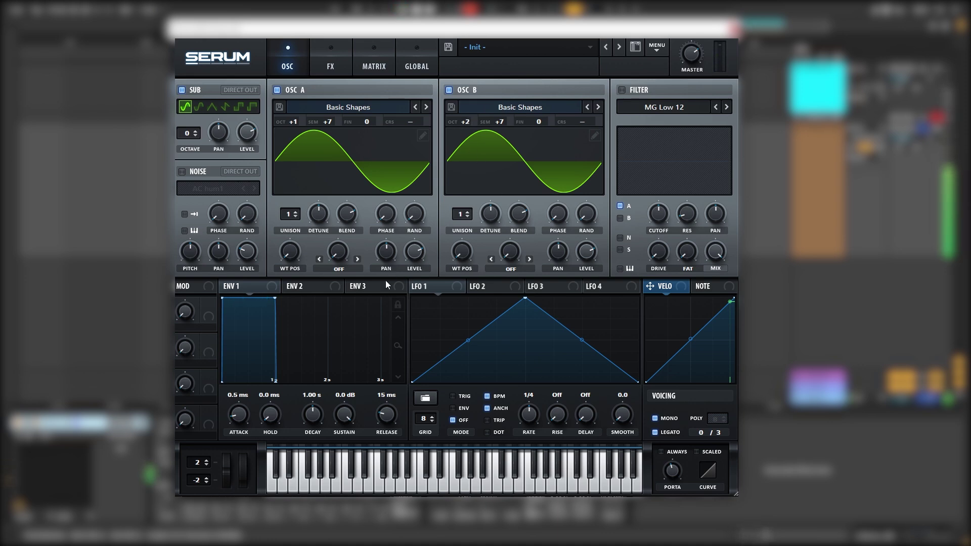
- Examine the harmonic bins of oscillator A's first frame in the wavetable editor
left_click(422, 135)
mouse_move(273, 106)
left_mouse_down()
mouse_move(265, 71)
mouse_move(275, 138)
left_mouse_up()
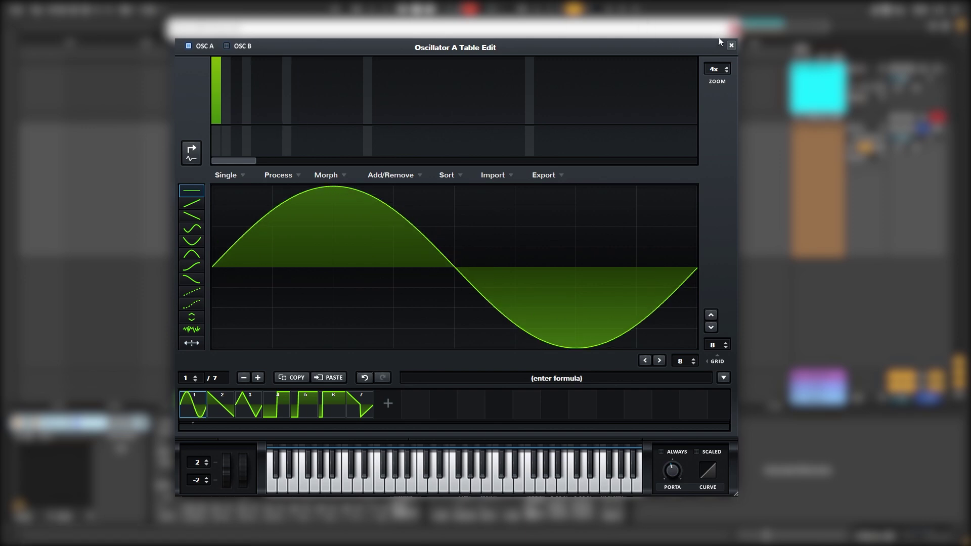
left_click(731, 46)
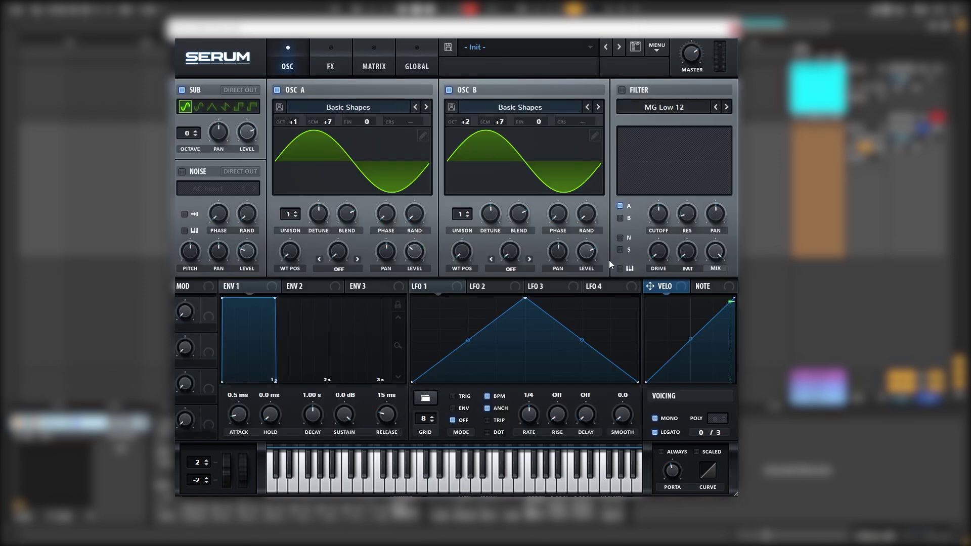
- Lower oscillator B's level, modulate that level with LFO 1 and play back the result
left_click_drag(581, 255, 580, 273)
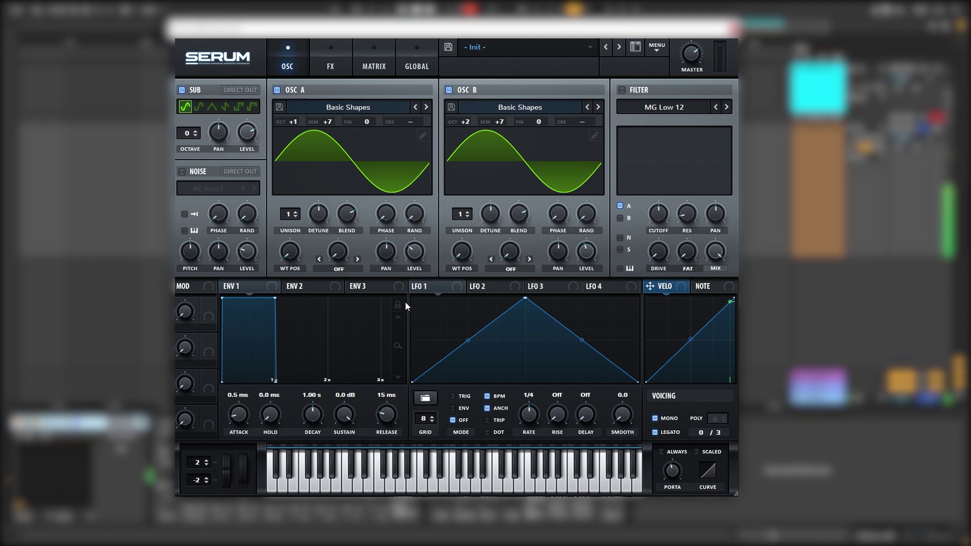
left_click_drag(425, 287, 589, 251)
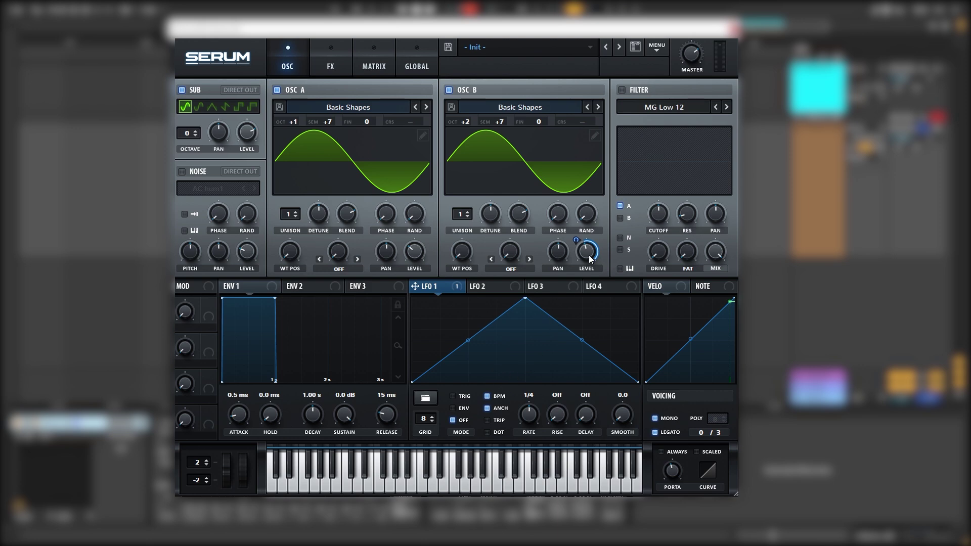
key("space")
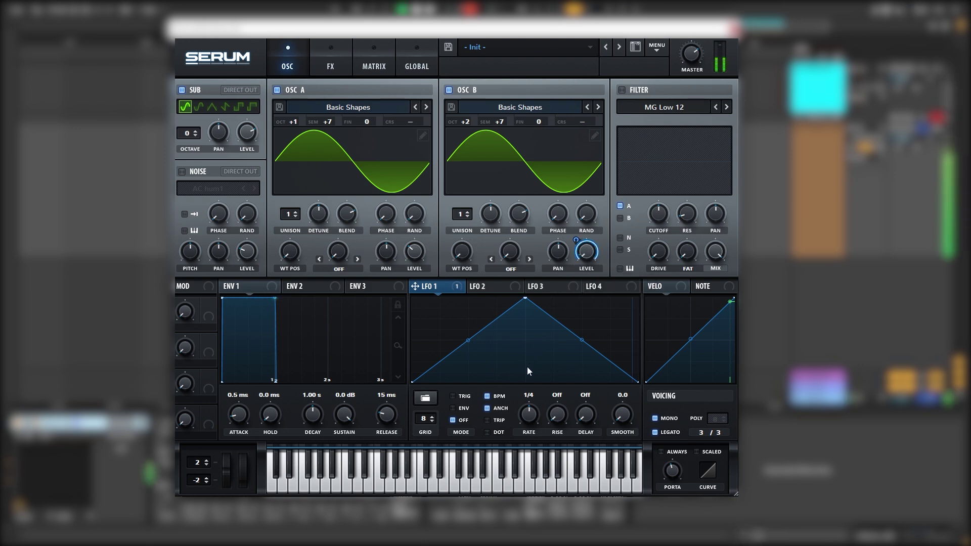
key("space")
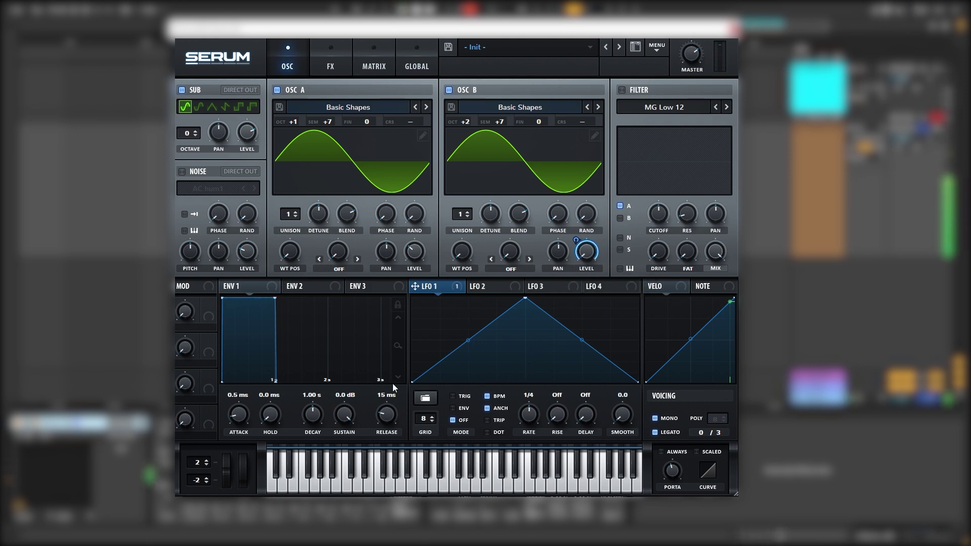
- Enable triplet and dotted rates for LFO 1 with Anchor off, and reset its rate to 1/4 after trying faster ones
left_click(499, 421)
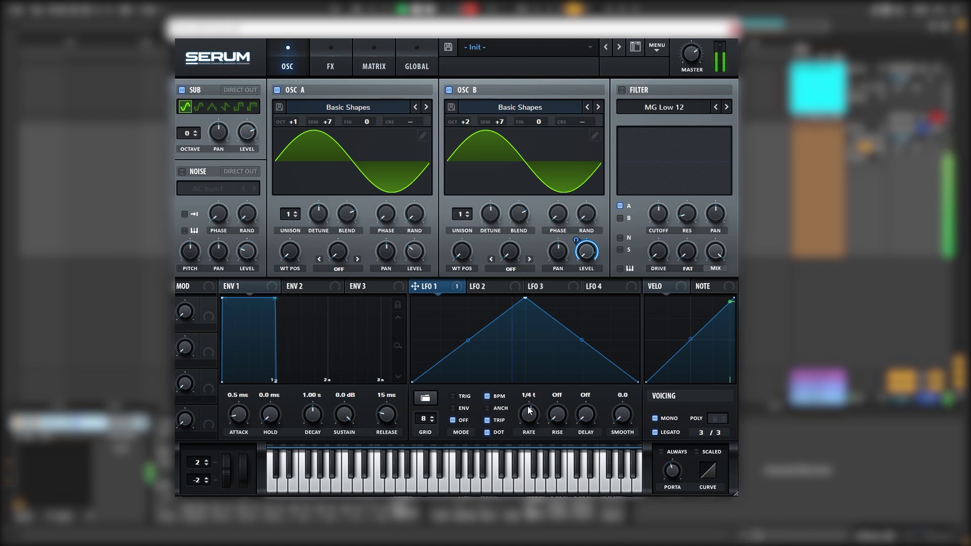
scroll(529, 410, "up", 2)
scroll(531, 411, "up", 2)
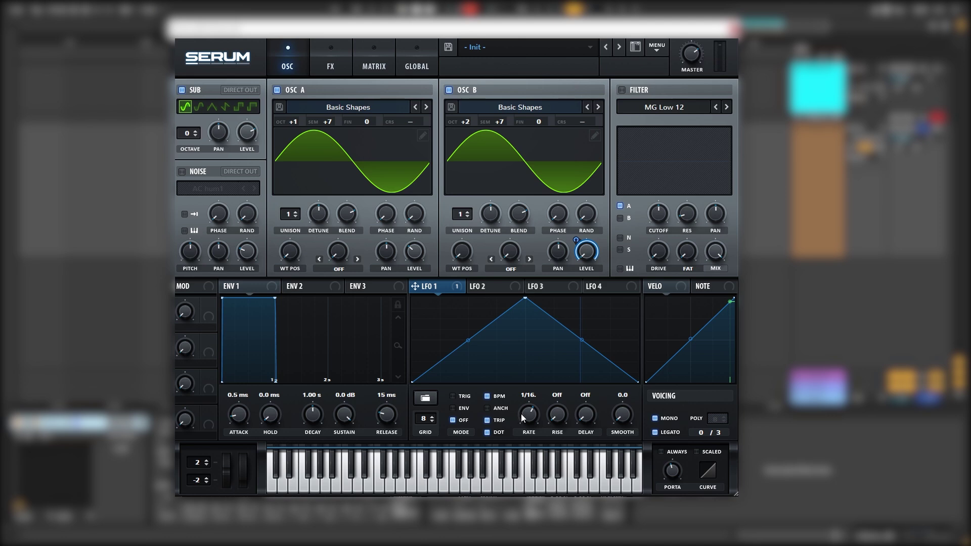
double_click(529, 415)
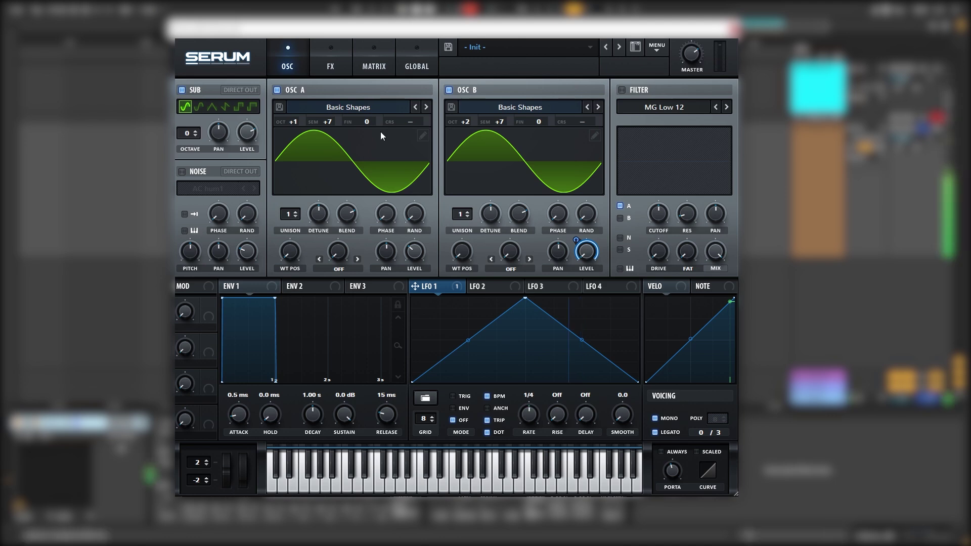
- Enable the Compressor and Chorus effects, lower the chorus HPF slightly and set the chorus mix to 43%
left_click(330, 62)
left_click(205, 209)
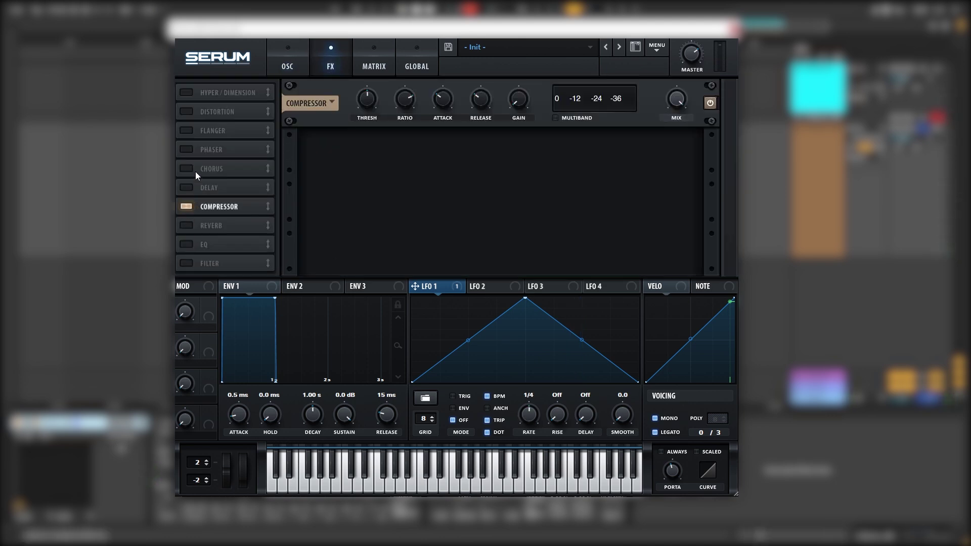
left_click(211, 170)
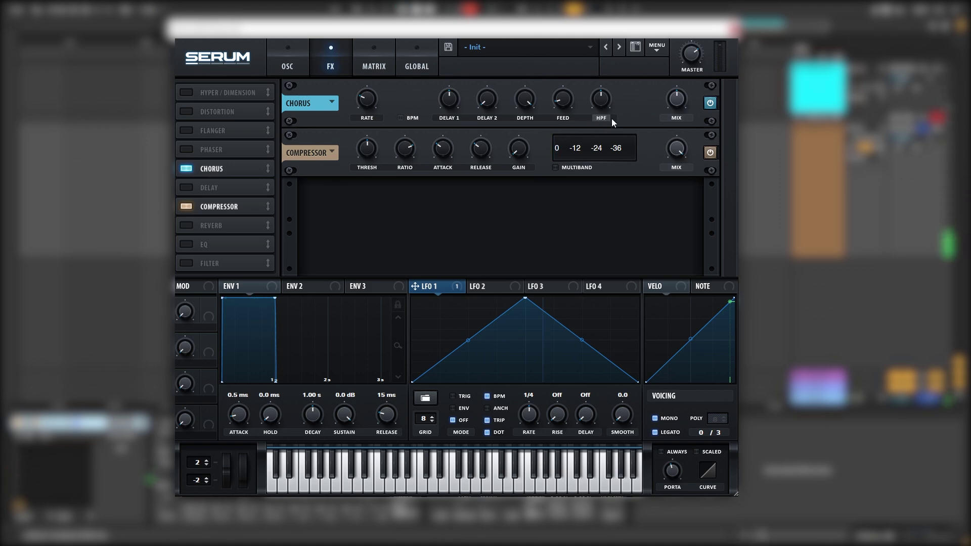
left_click_drag(601, 115, 599, 116)
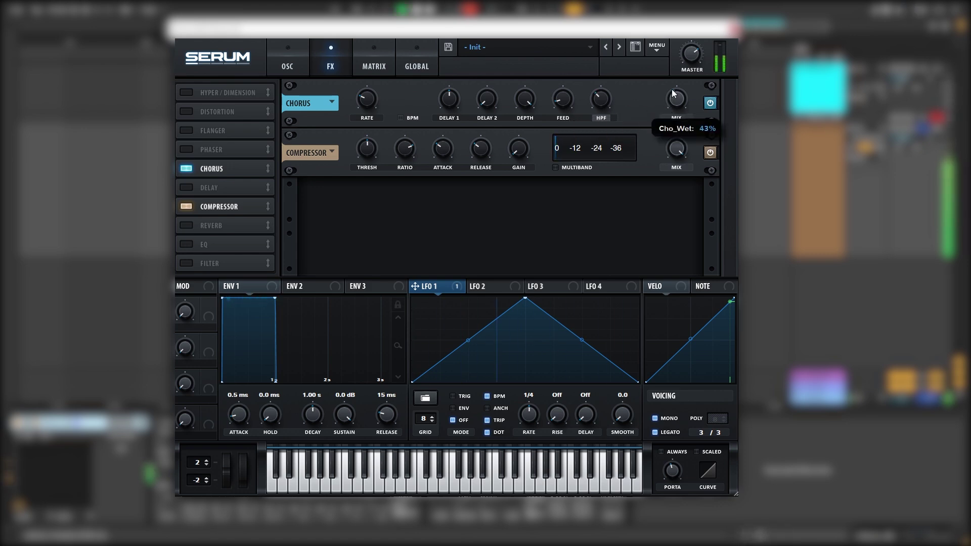
- Try oscillator B's semitone tuning at +10, +12 and +3 while listening to the bass
left_click(289, 68)
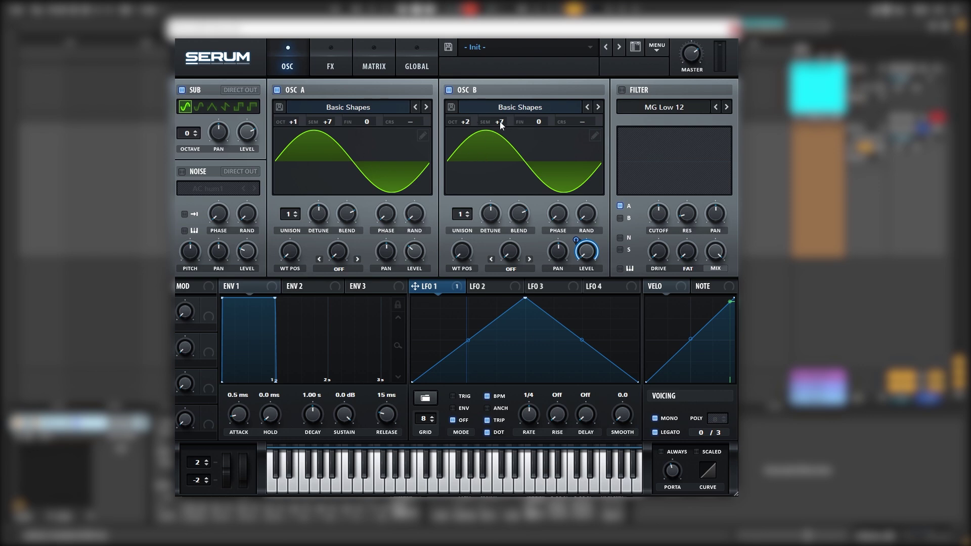
left_click_drag(501, 125, 504, 110)
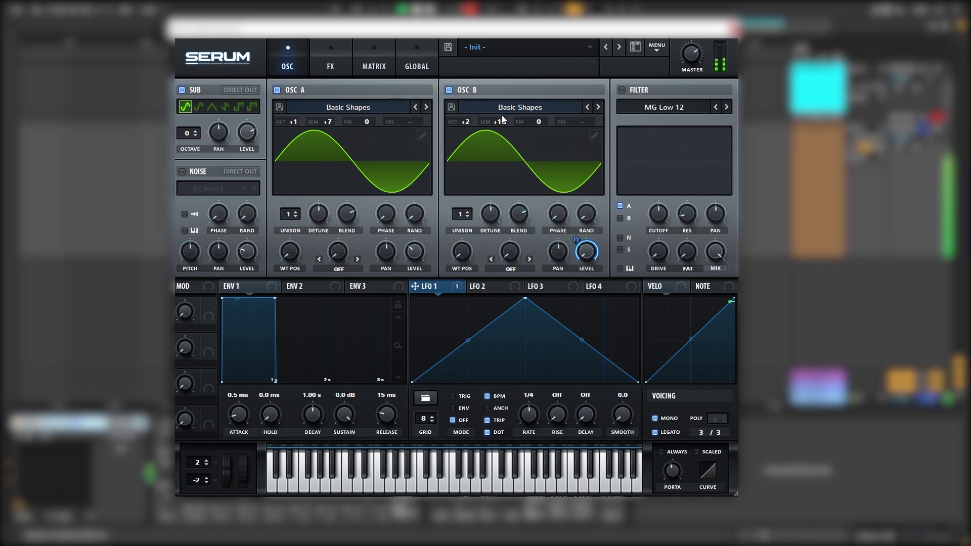
mouse_move(499, 122)
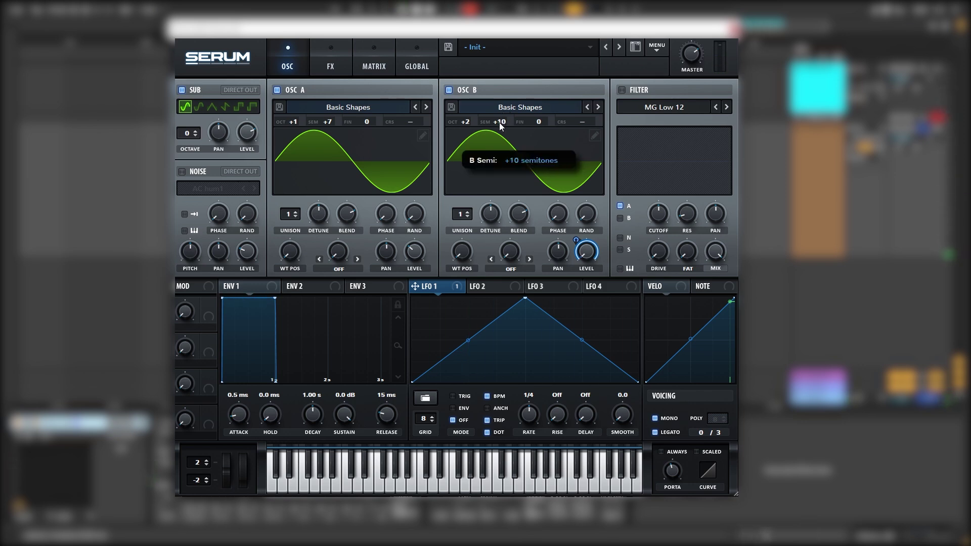
left_click_drag(498, 123, 505, 108)
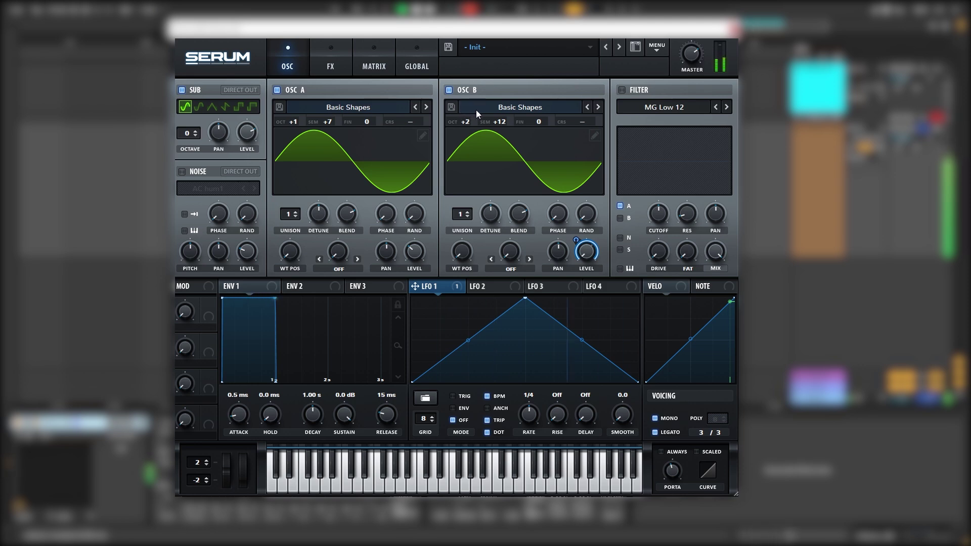
left_click_drag(492, 121, 493, 174)
- Set LFO 1's rate to 1/8 dotted and return oscillator B's tuning to +7 semitones
left_click_drag(521, 403, 522, 400)
scroll(494, 120, "down", 1)
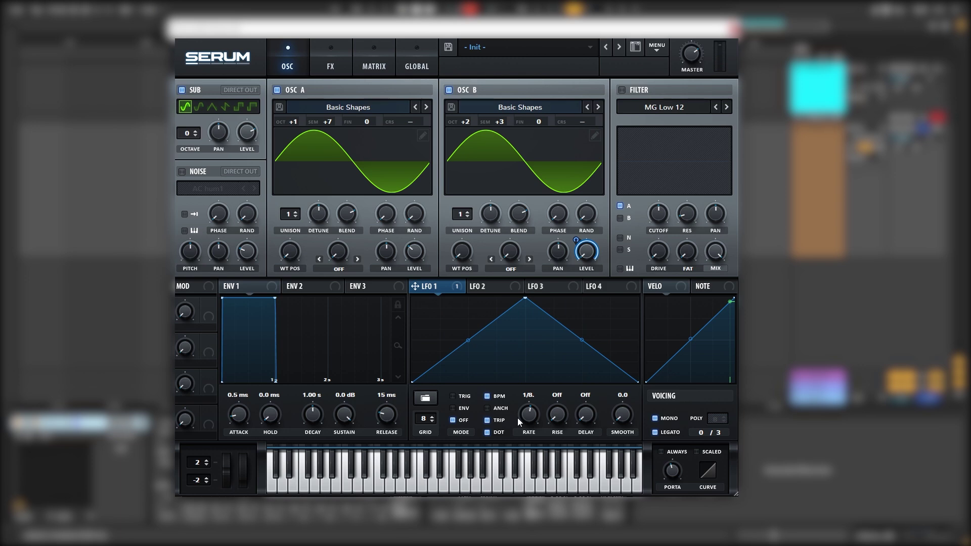
key("space")
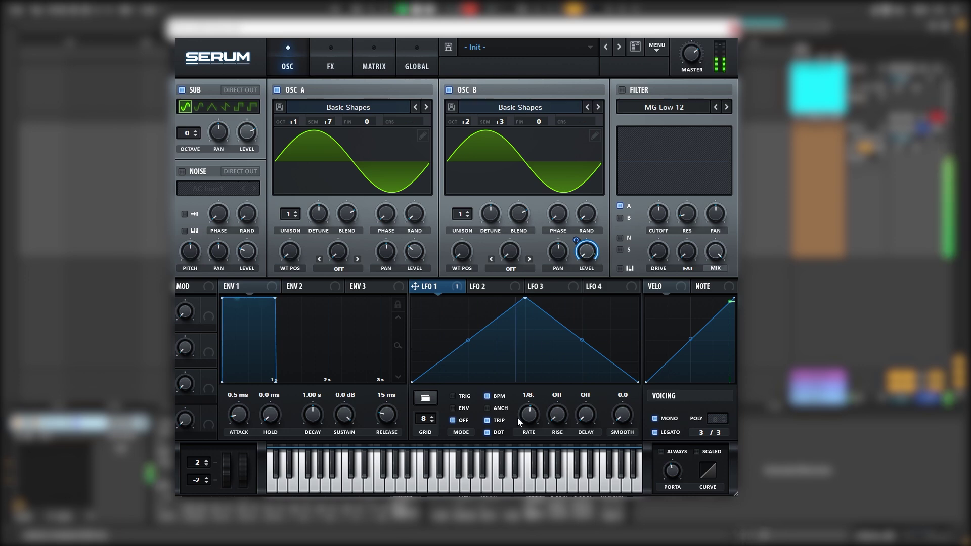
scroll(493, 120, "up", 1)
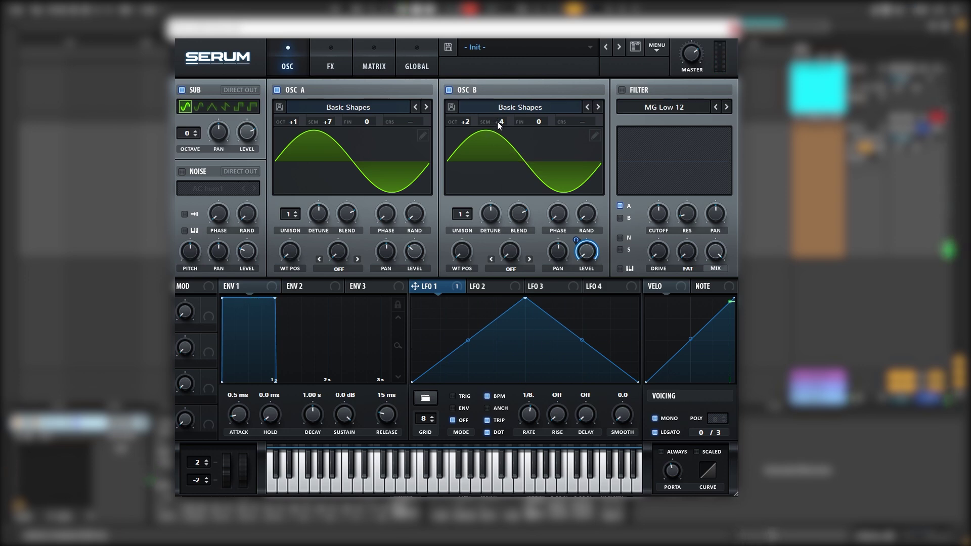
left_click_drag(497, 121, 505, 105)
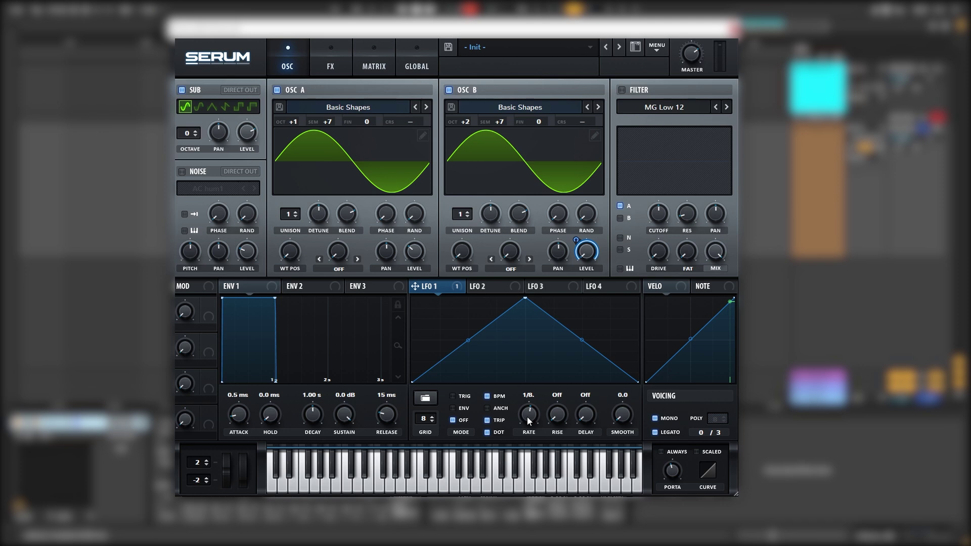
scroll(528, 417, "up", 1)
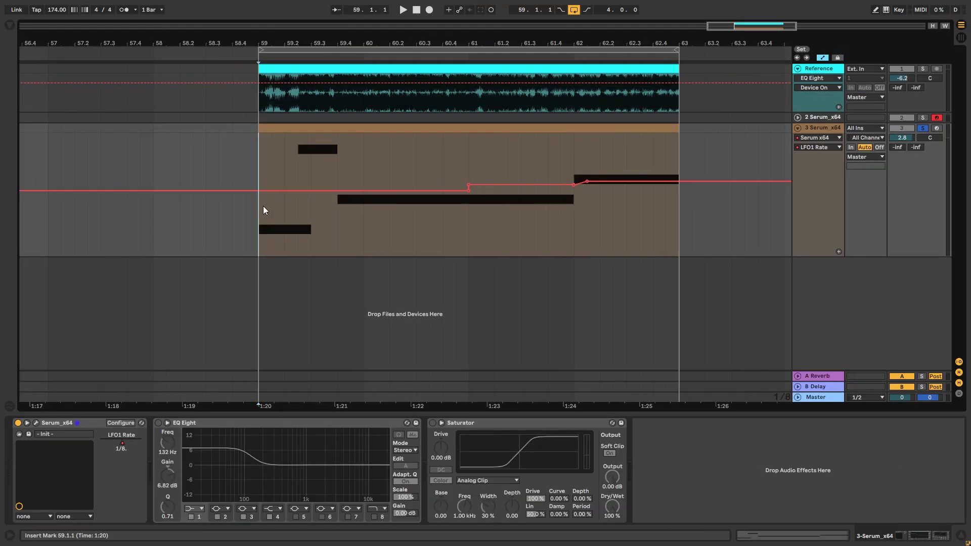
- Play the Serum track from bar 59 to check the LFO 1 rate automation over the first two bars
left_click_drag(260, 223, 468, 216)
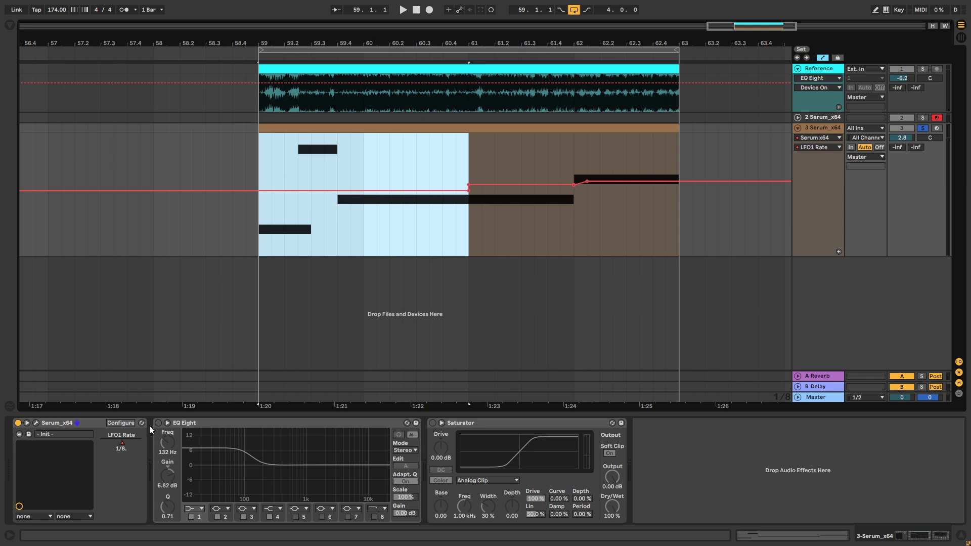
left_click(259, 225)
key("space")
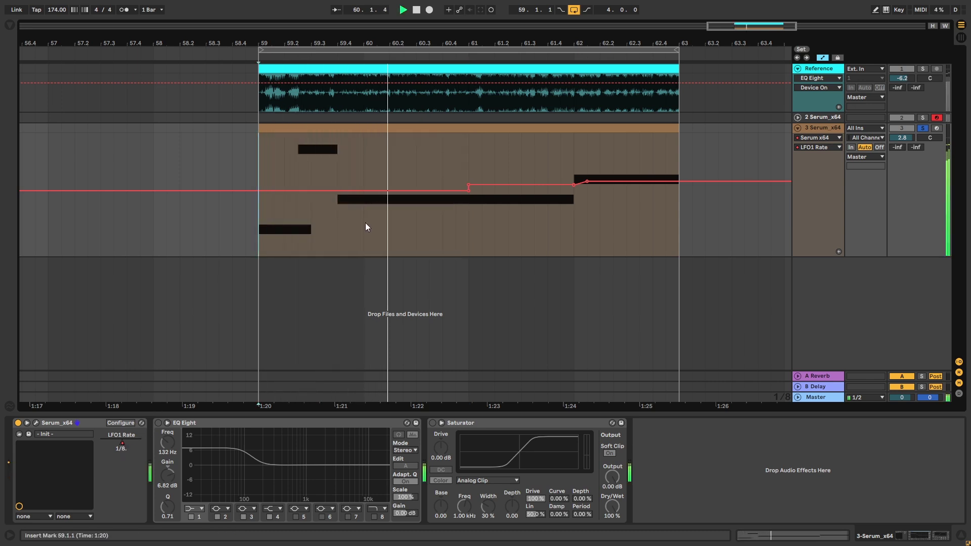
key("space")
- Select bar 61 on the Serum track and play from there to hear its LFO 1 rate
left_click_drag(473, 202, 576, 217)
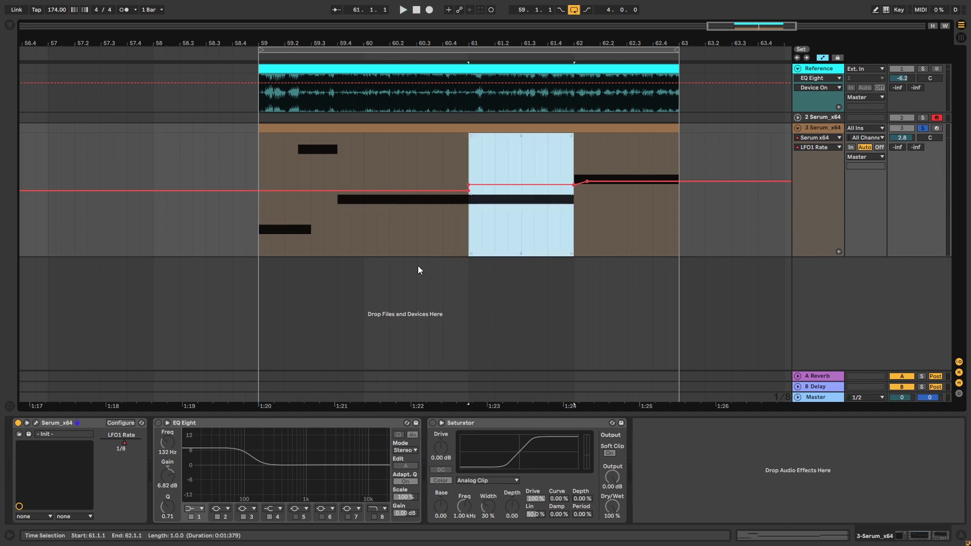
key("space")
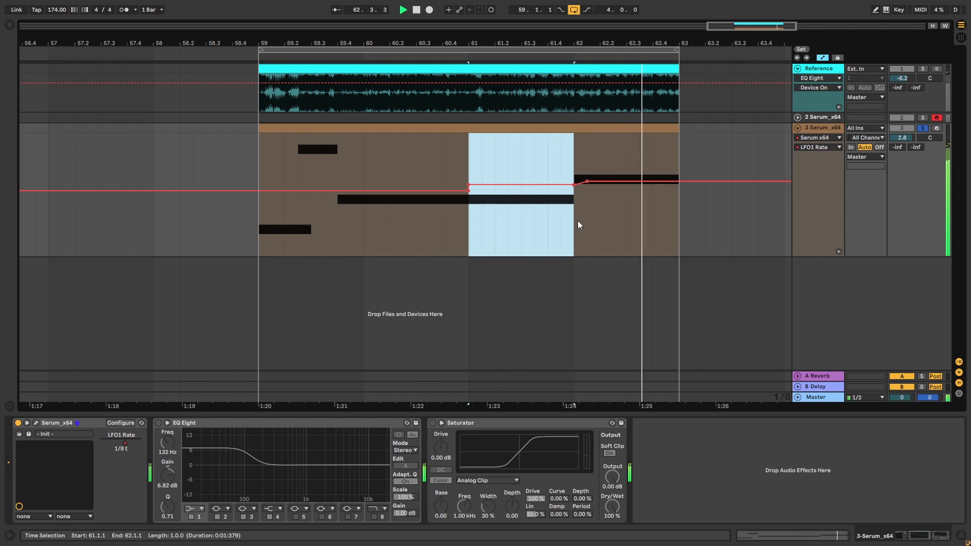
key("space")
- Select bar 62 on the Serum track and play it to check the LFO 1 rate on the last note
left_click_drag(576, 220, 679, 213)
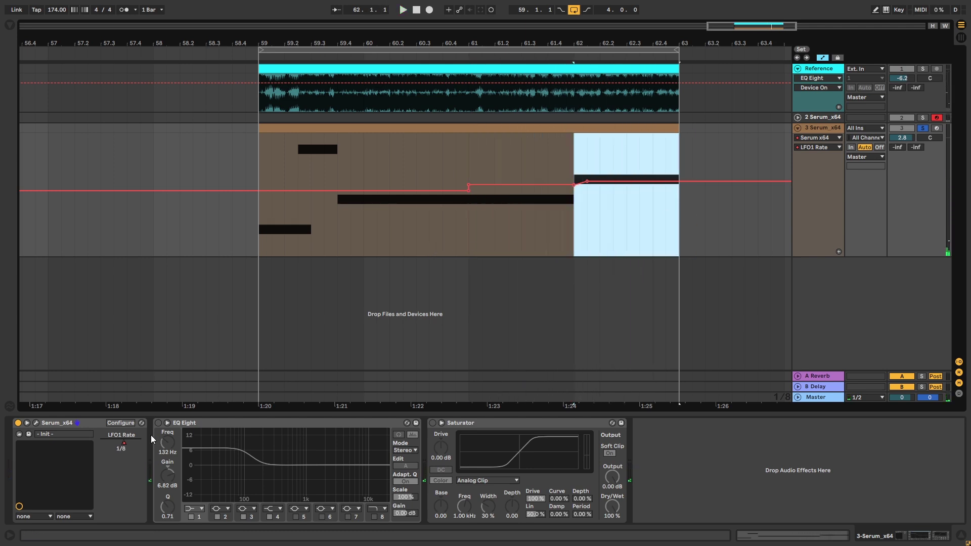
key("space")
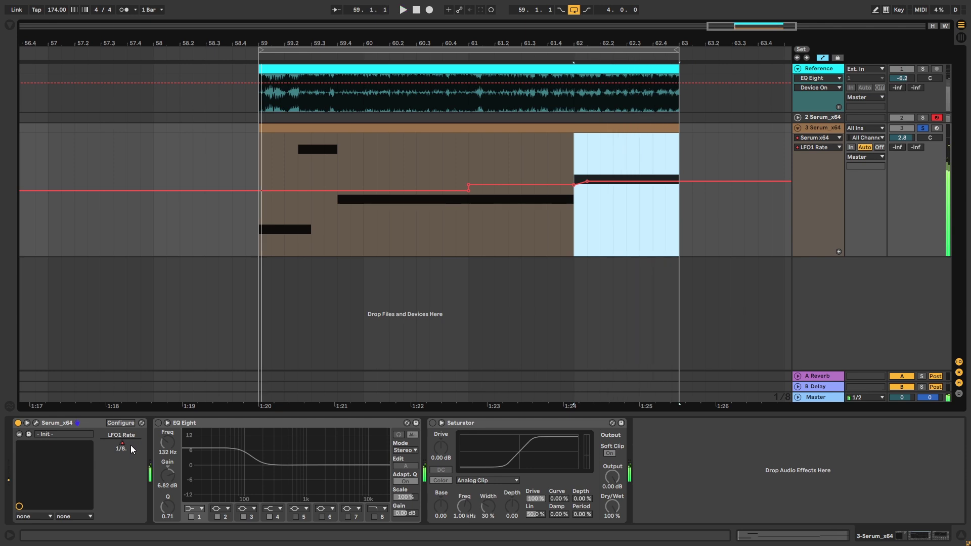
key("space")
key("space")
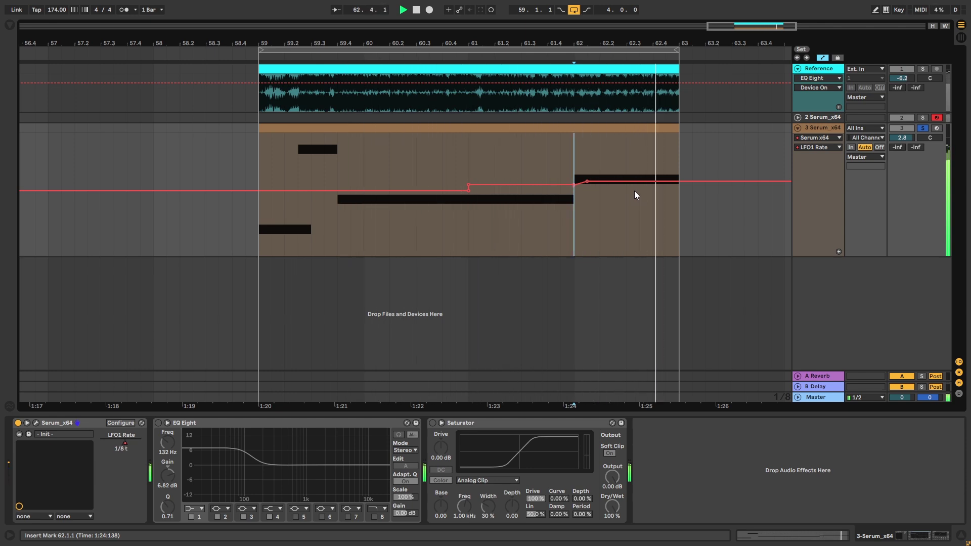
key("space")
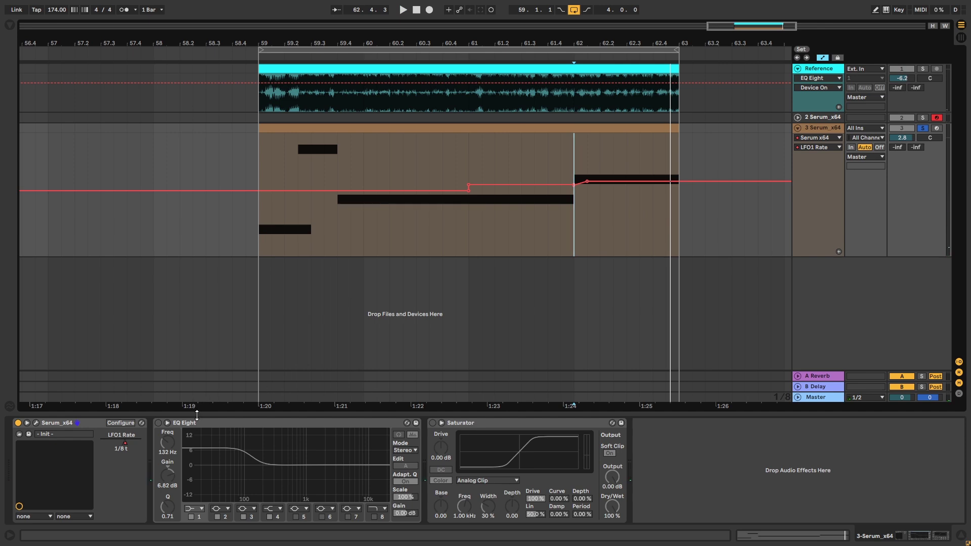
- Turn on EQ Eight with the low shelf at 109 Hz and 7.31 dB, and turn on the Saturator
left_click(158, 423)
left_click_drag(252, 454, 246, 453)
left_click(432, 422)
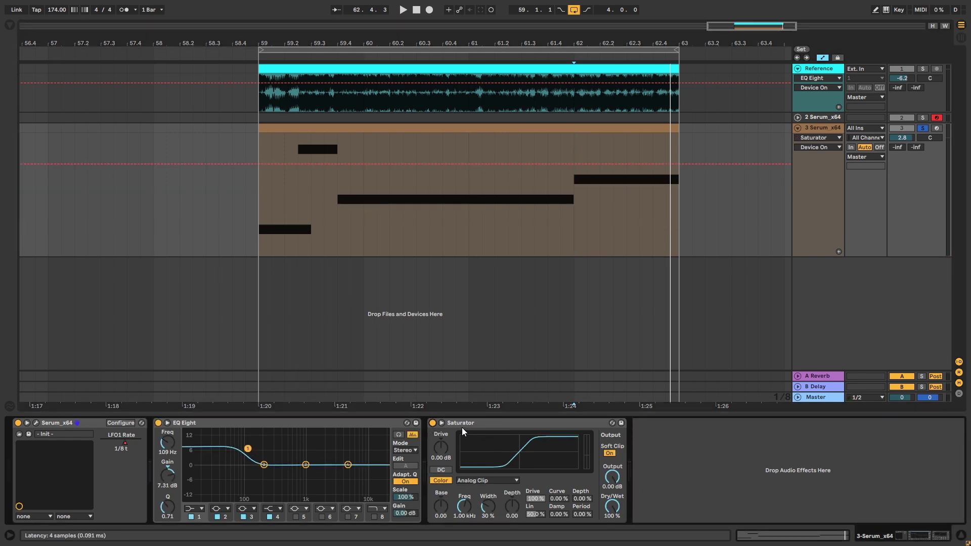
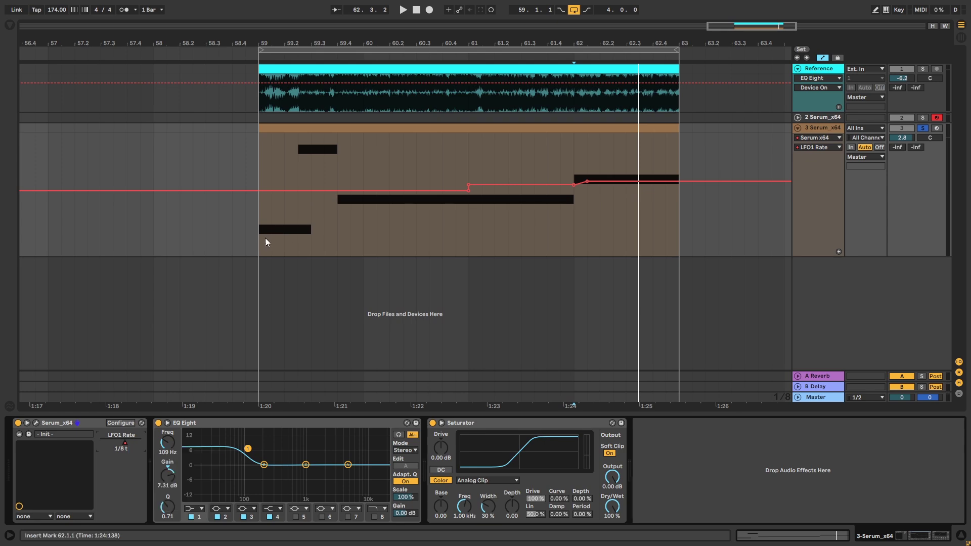
- Select bars 59 through 62 on the Serum track and open its Serum plugin window
left_click_drag(265, 237, 688, 223)
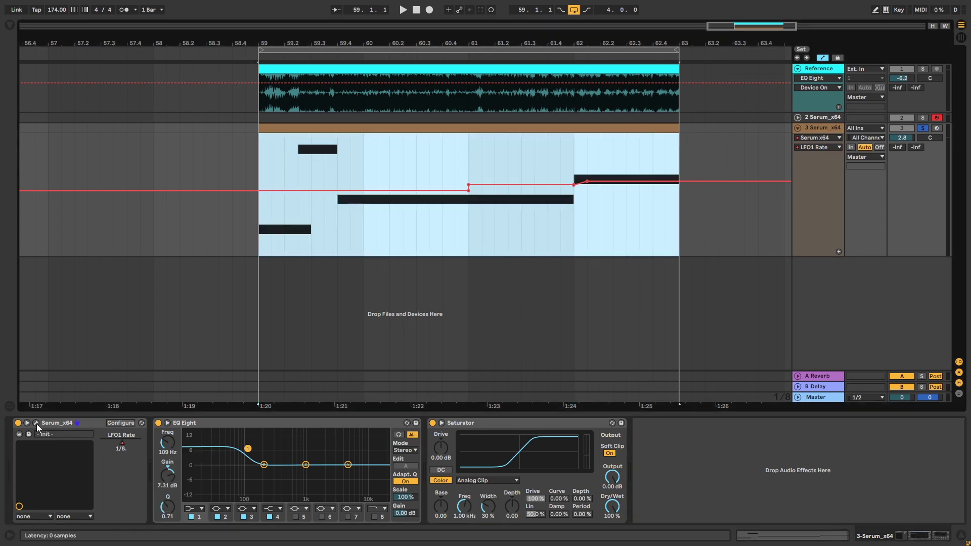
left_click(36, 424)
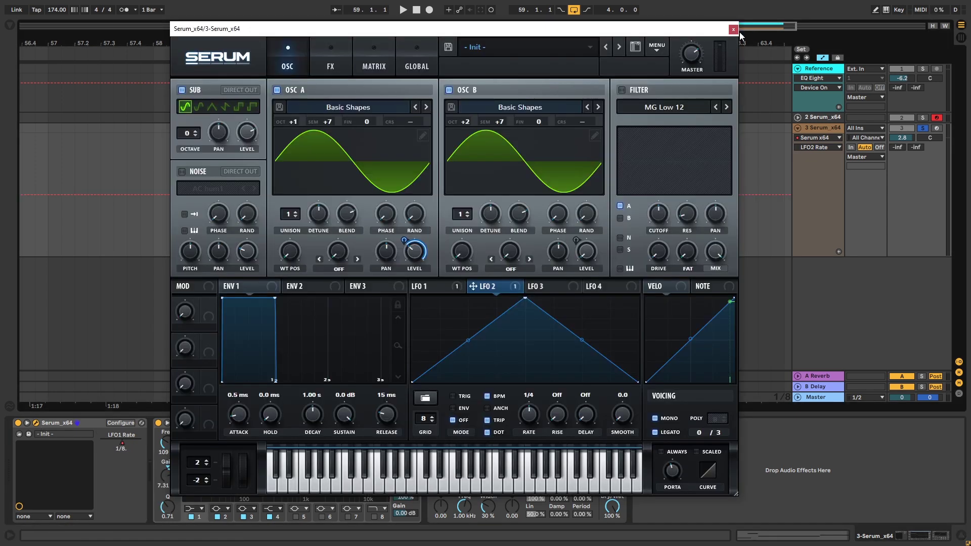
- Close the Serum window, audition bars 59 through 62 on the Serum track, and lower that track's volume to -0.6 dB
left_click(732, 30)
left_click_drag(354, 226, 262, 213)
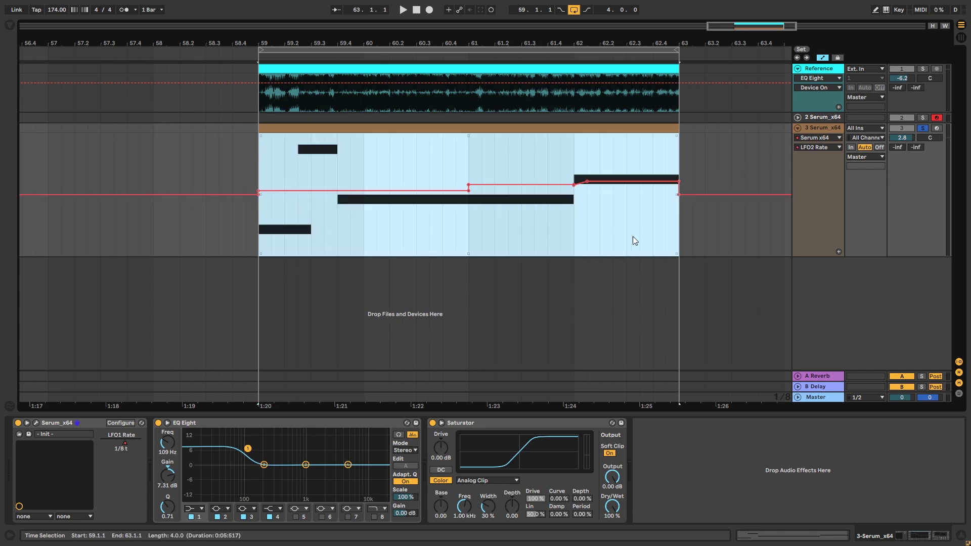
key("space")
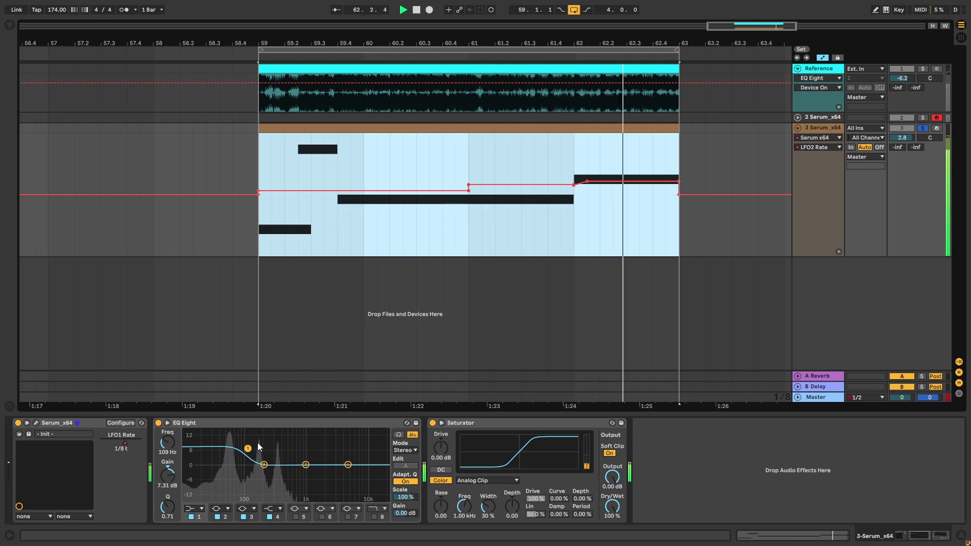
key("space")
left_click_drag(902, 138, 902, 144)
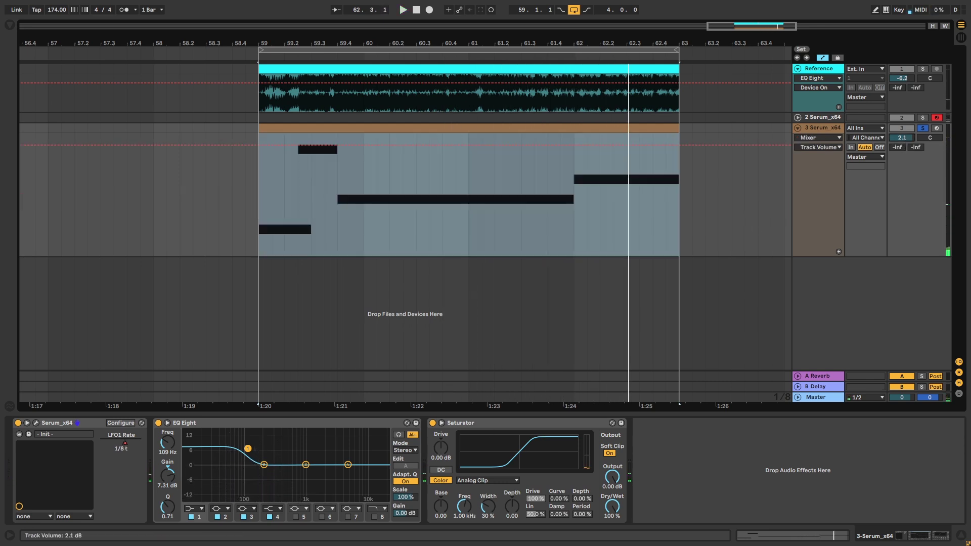
key("ctrl+z")
- Adjust the LFO 2 rate automation across bars 59 and 60 during playback, trying 0.44 and settling on 0.59
left_click_drag(259, 227, 462, 223)
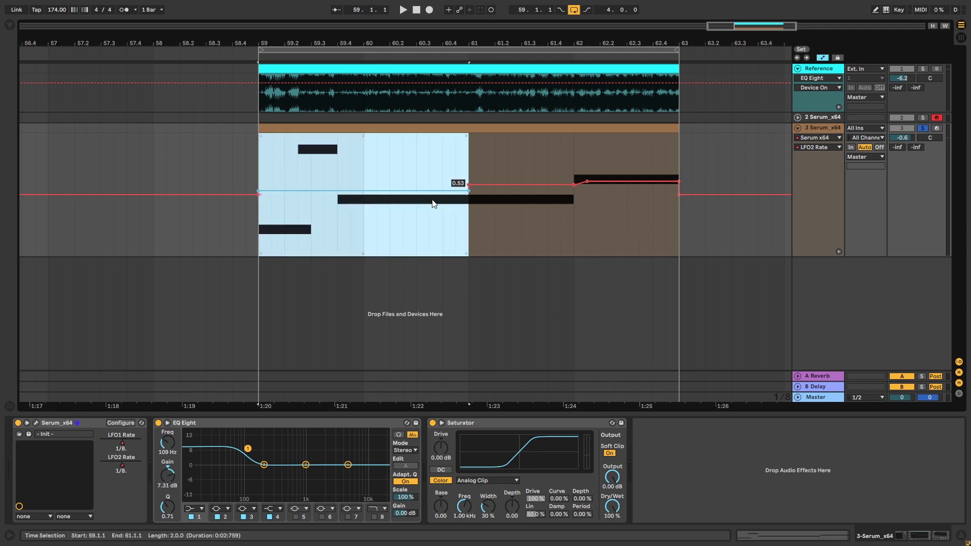
left_click_drag(431, 197, 431, 201)
key("space")
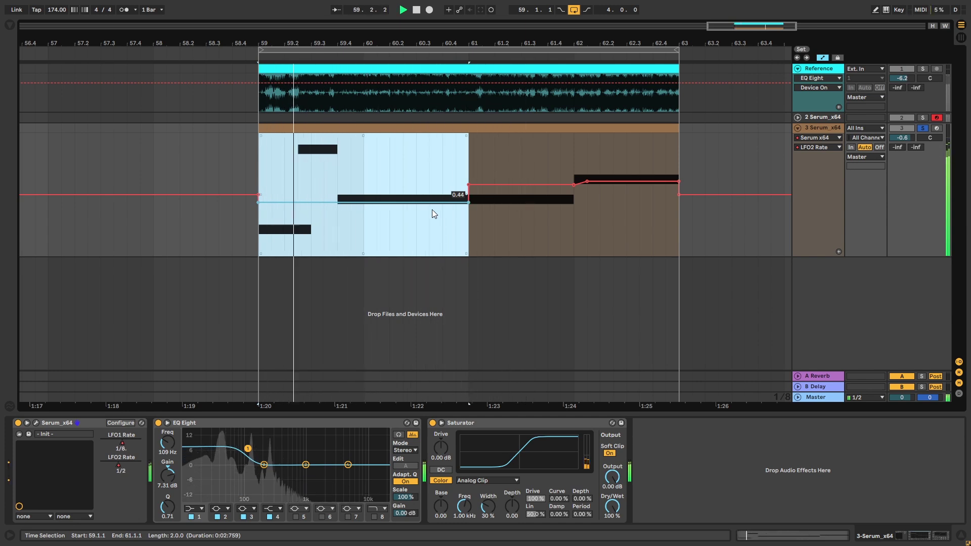
left_click_drag(433, 209, 432, 190)
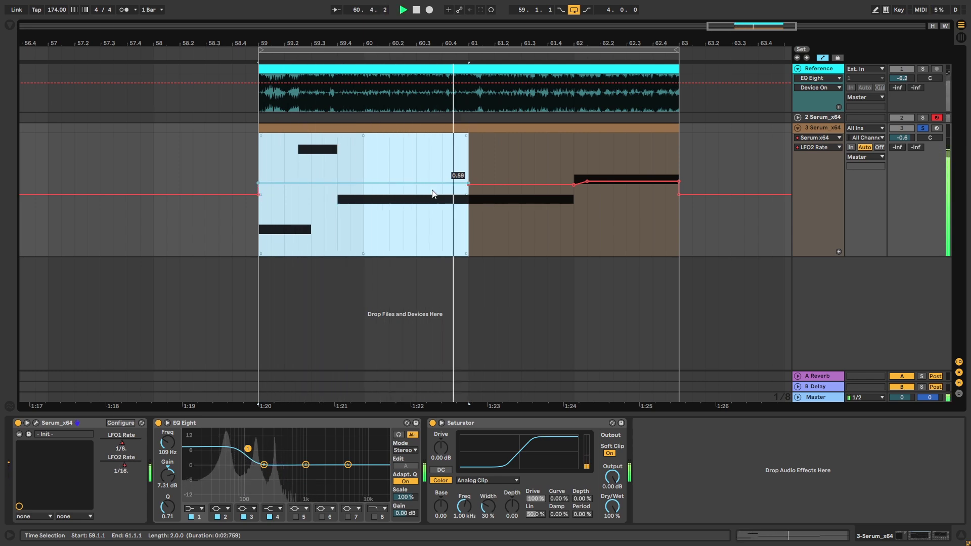
key("space")
- Lower the LFO 2 rate automation in bar 61 to 1/4 and play the end of the phrase
left_click_drag(469, 209, 675, 204)
key("space")
key("space")
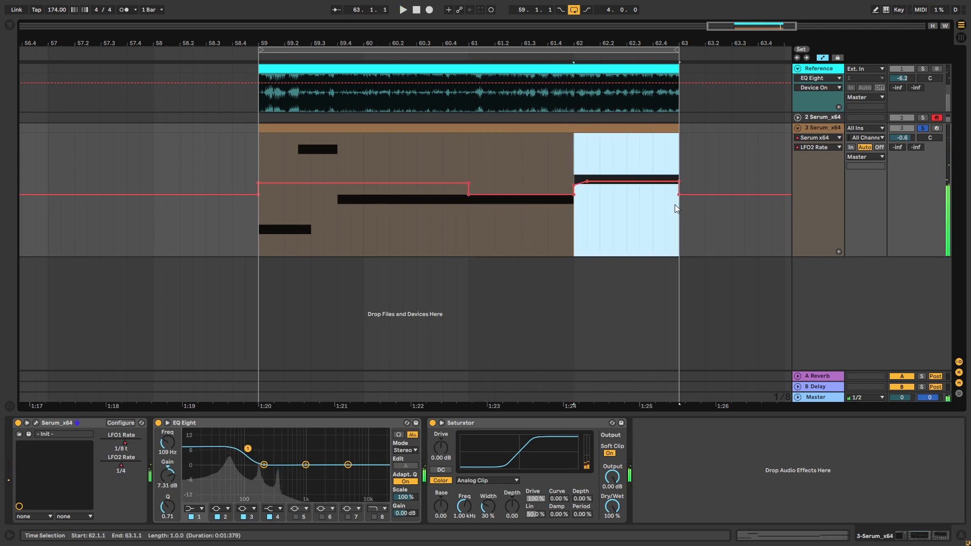
- Try LFO 2 rate automation levels of 0.68, 0.48 and 0.57 in bar 62 while playing the last note
left_click(657, 180)
key("space")
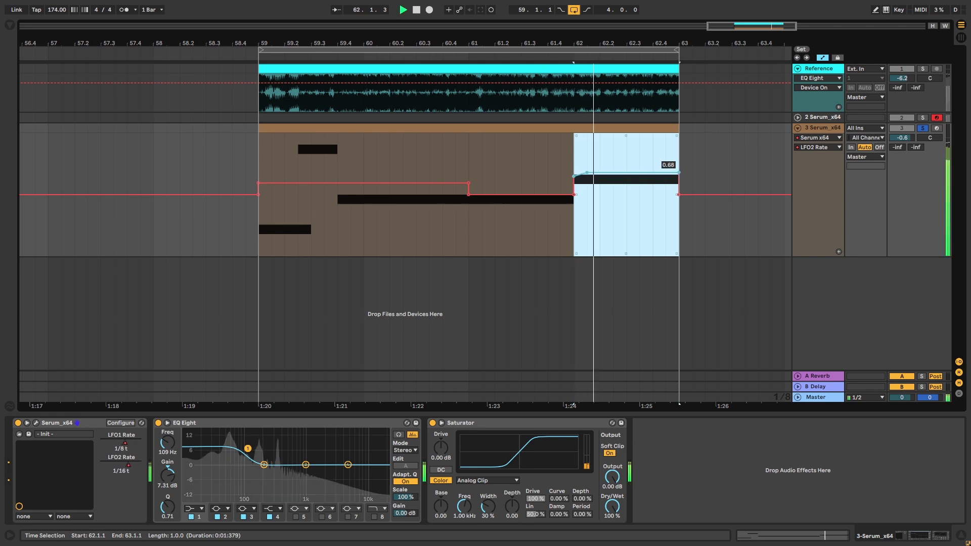
left_click_drag(657, 173, 657, 194)
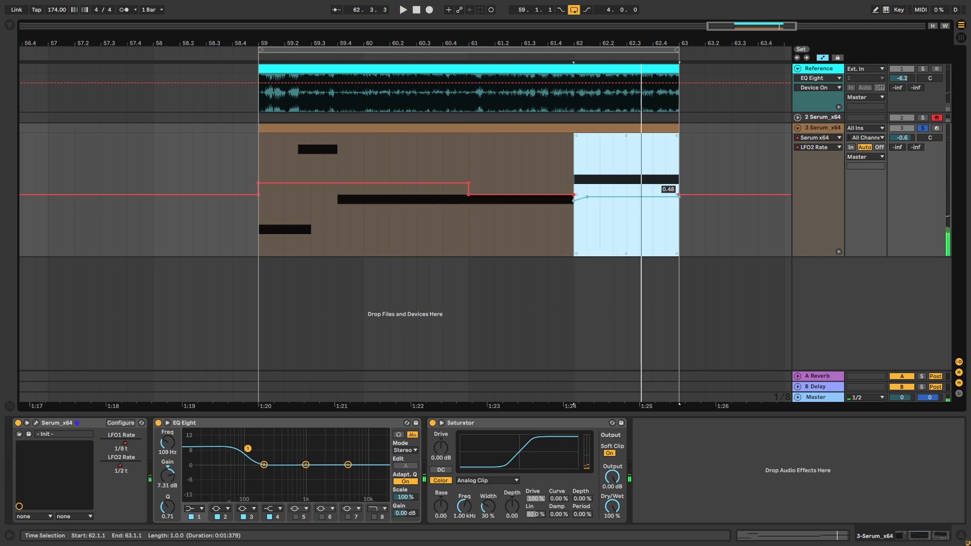
key("space")
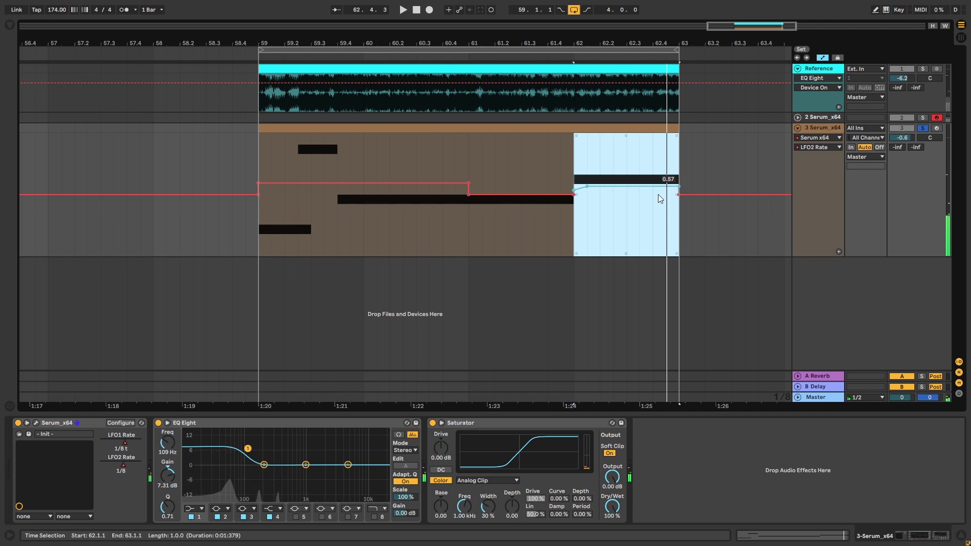
key("space")
- Play the Serum track from bar 59 to hear the LFO 2 rate automation through bar 62
left_click(574, 214)
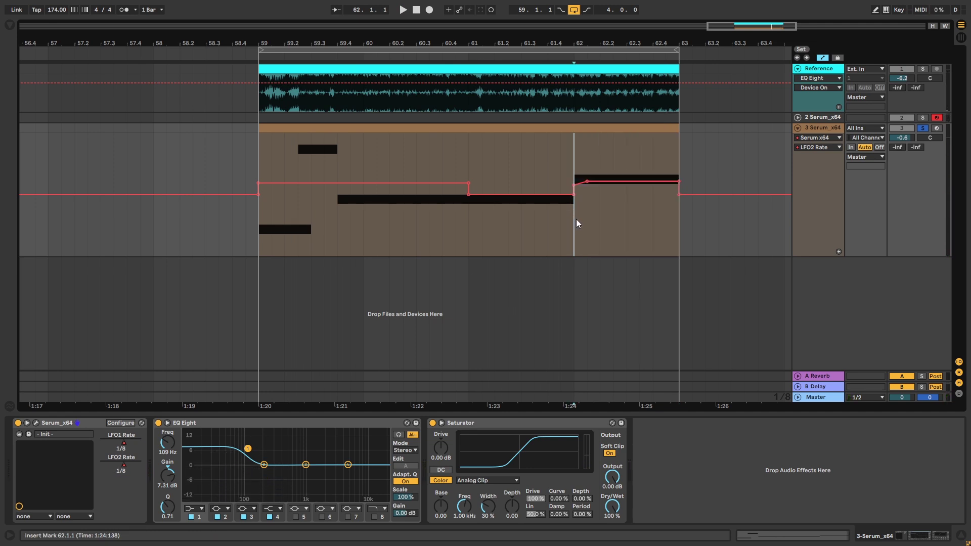
left_click(265, 217)
left_click_drag(265, 217, 481, 218)
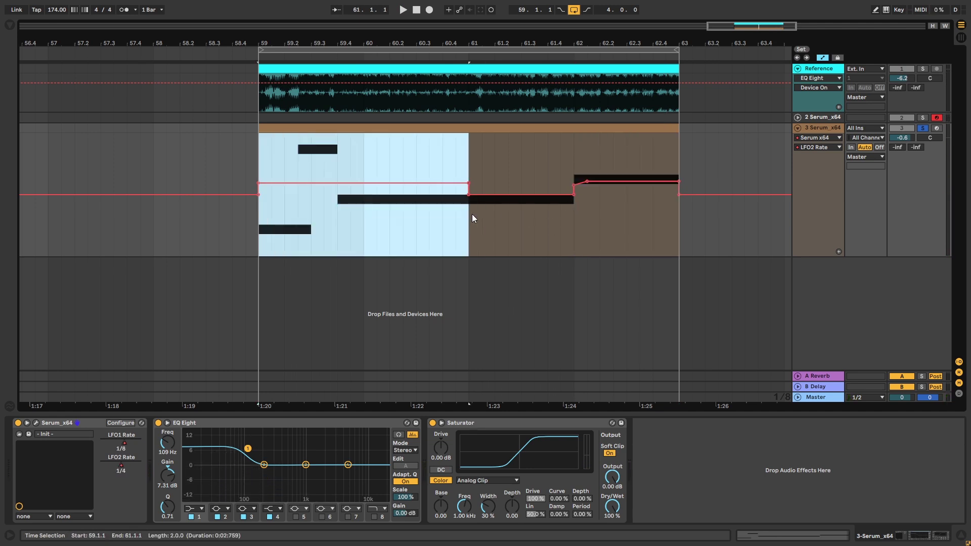
left_click(262, 224)
key("space")
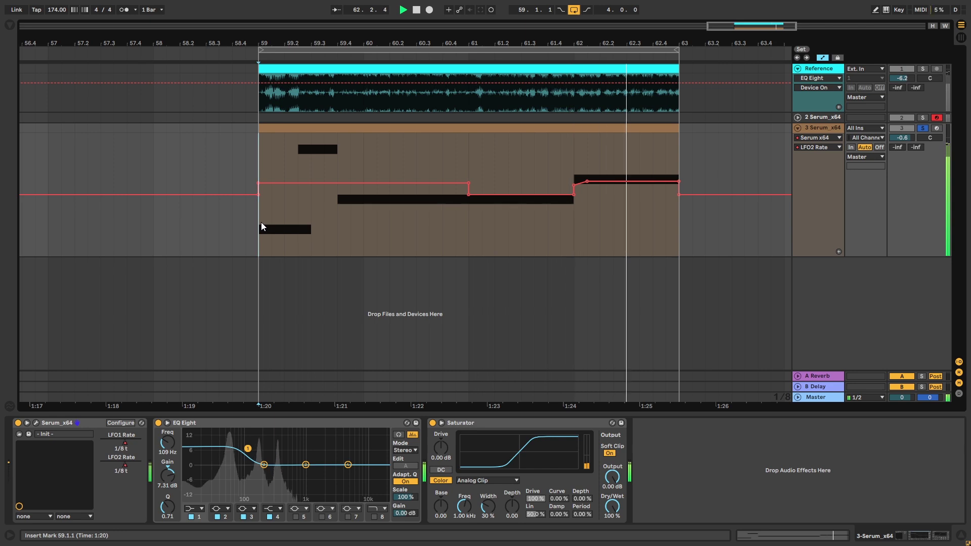
key("space")
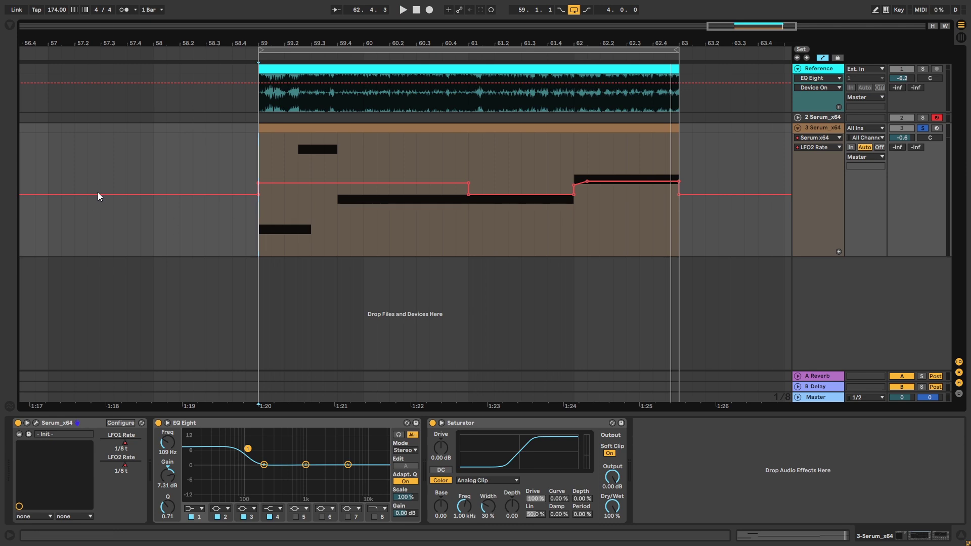
- Solo the Reference track and raise its EQ Eight low cut to 562 Hz while it plays
left_click(909, 121)
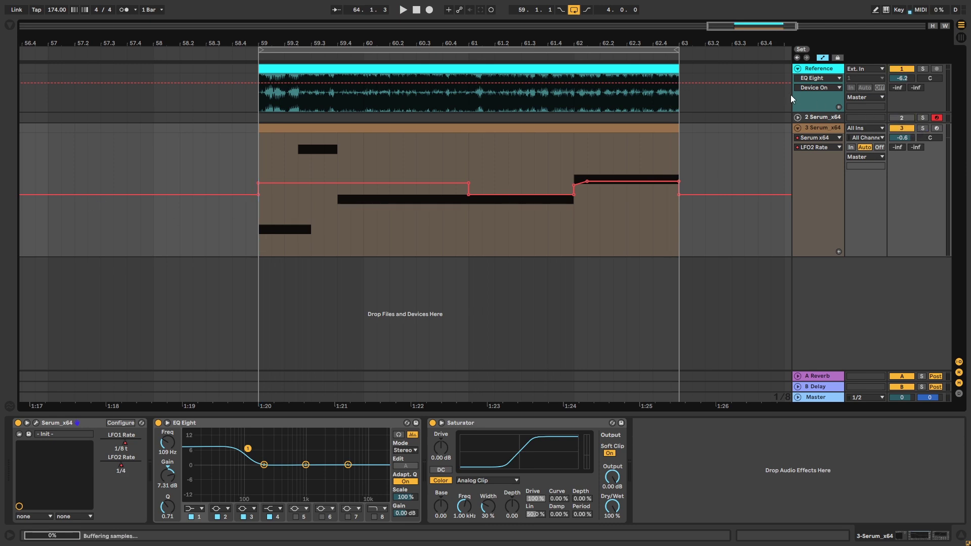
left_click(816, 101)
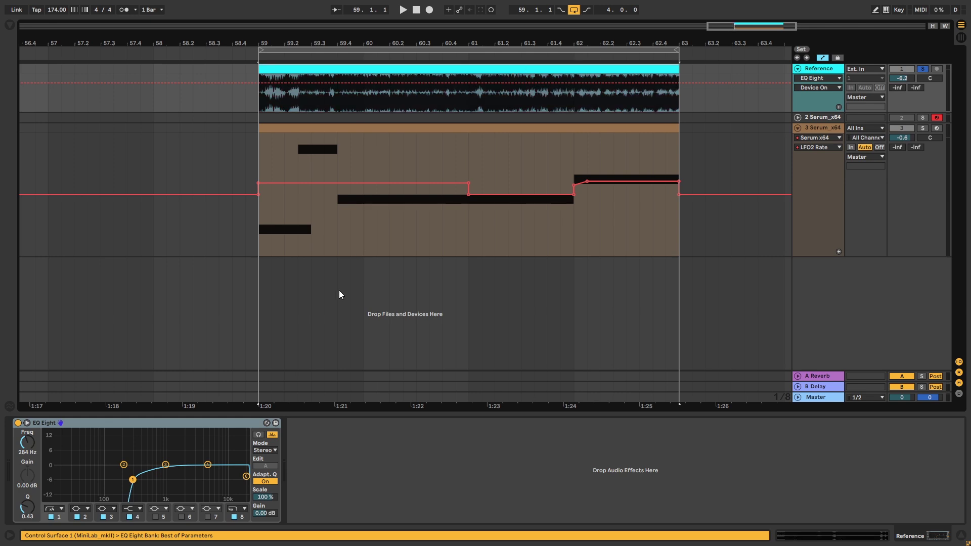
key("space")
left_click_drag(125, 481, 150, 480)
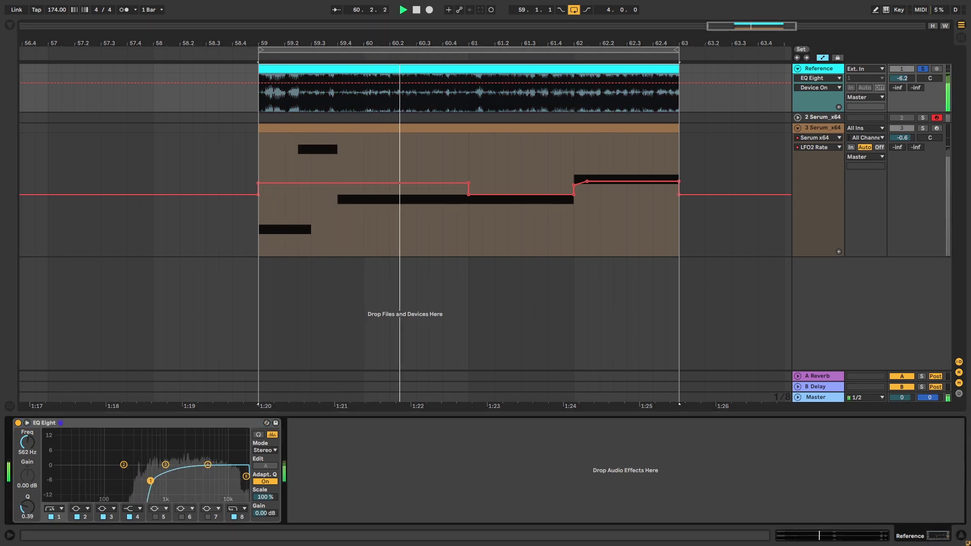
- Solo the Serum track together with the Reference and delete Serum's LFO 2 rate automation
left_click(922, 128)
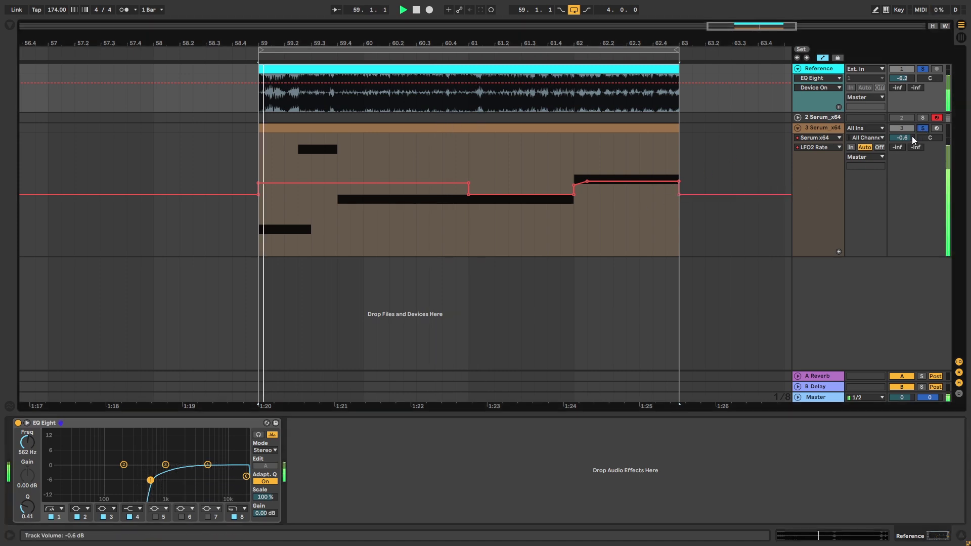
left_click(911, 136)
left_click(833, 170)
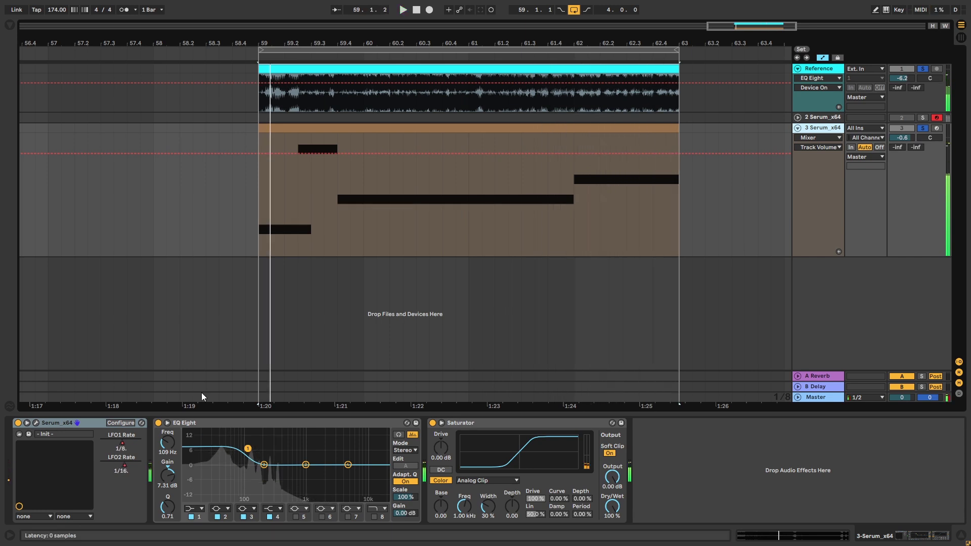
right_click(105, 466)
left_click(137, 506)
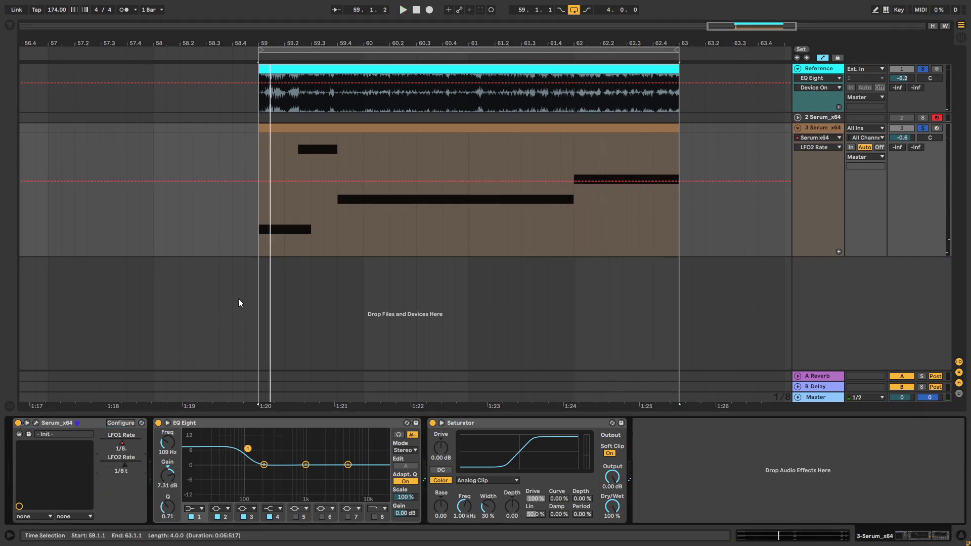
- Play both tracks from bar 59 and set Serum's LFO 2 rate to dotted 1/8
left_click(264, 237)
key("space")
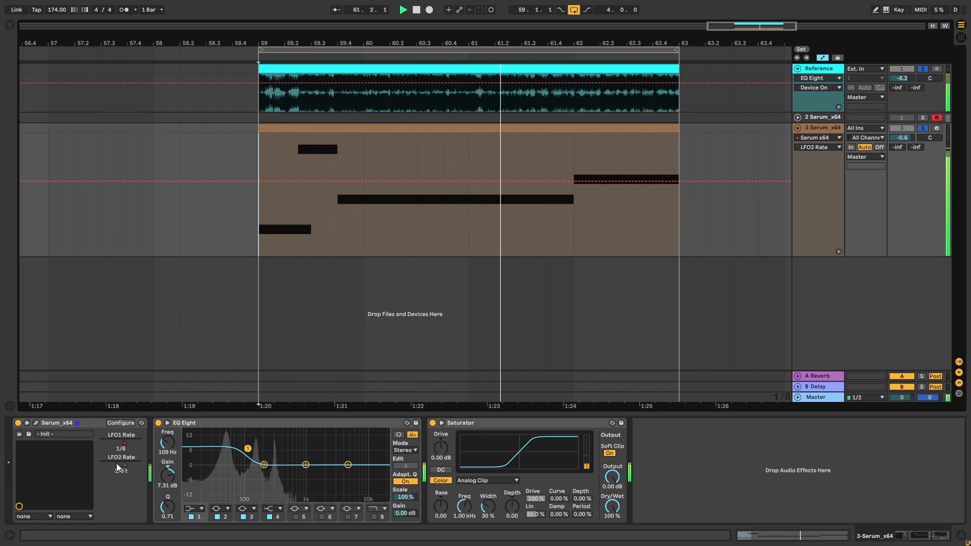
left_click_drag(116, 463, 117, 454)
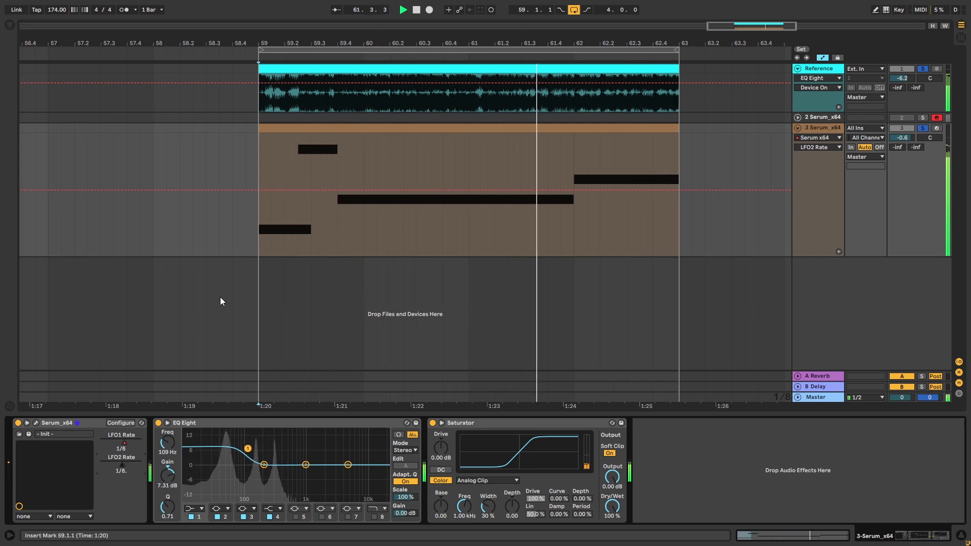
key("space")
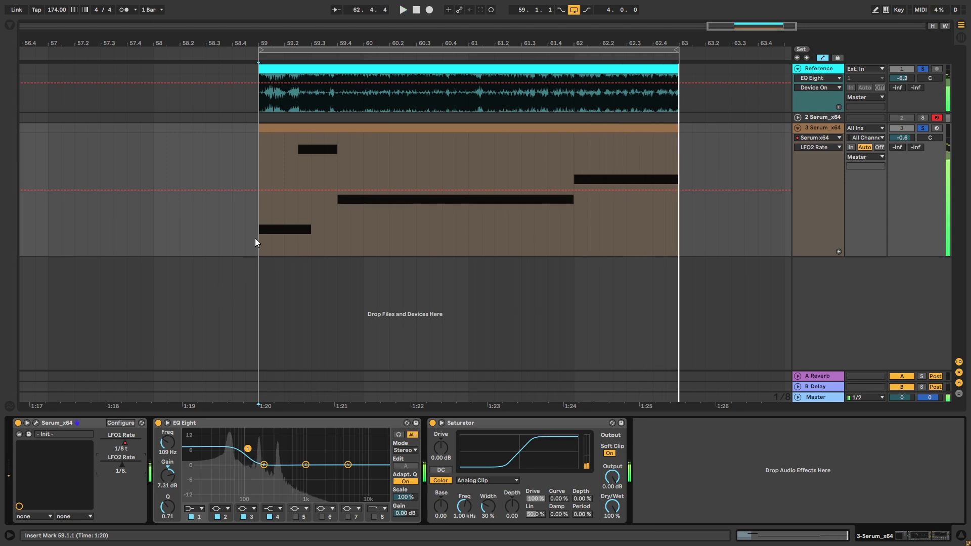